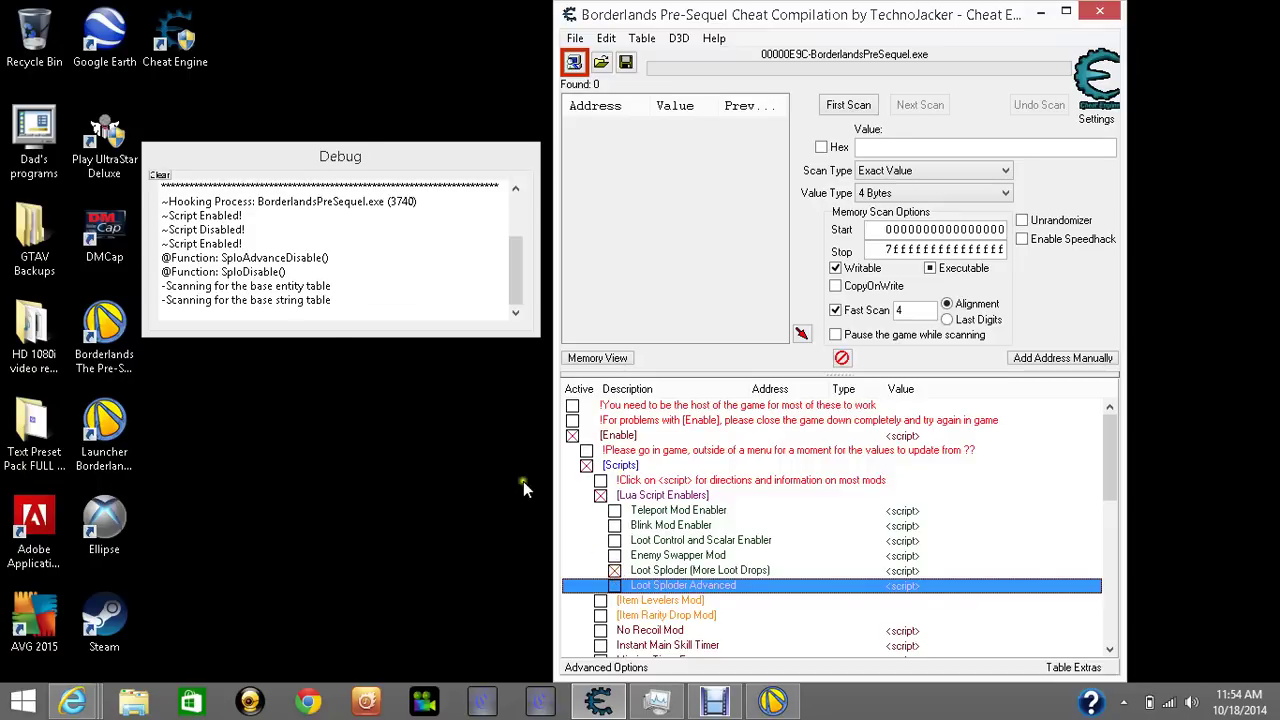
- Disable and re-enable the Loot Sploder (More Loot Drops) script, and enable Loot Sploder Advanced
click(615, 570)
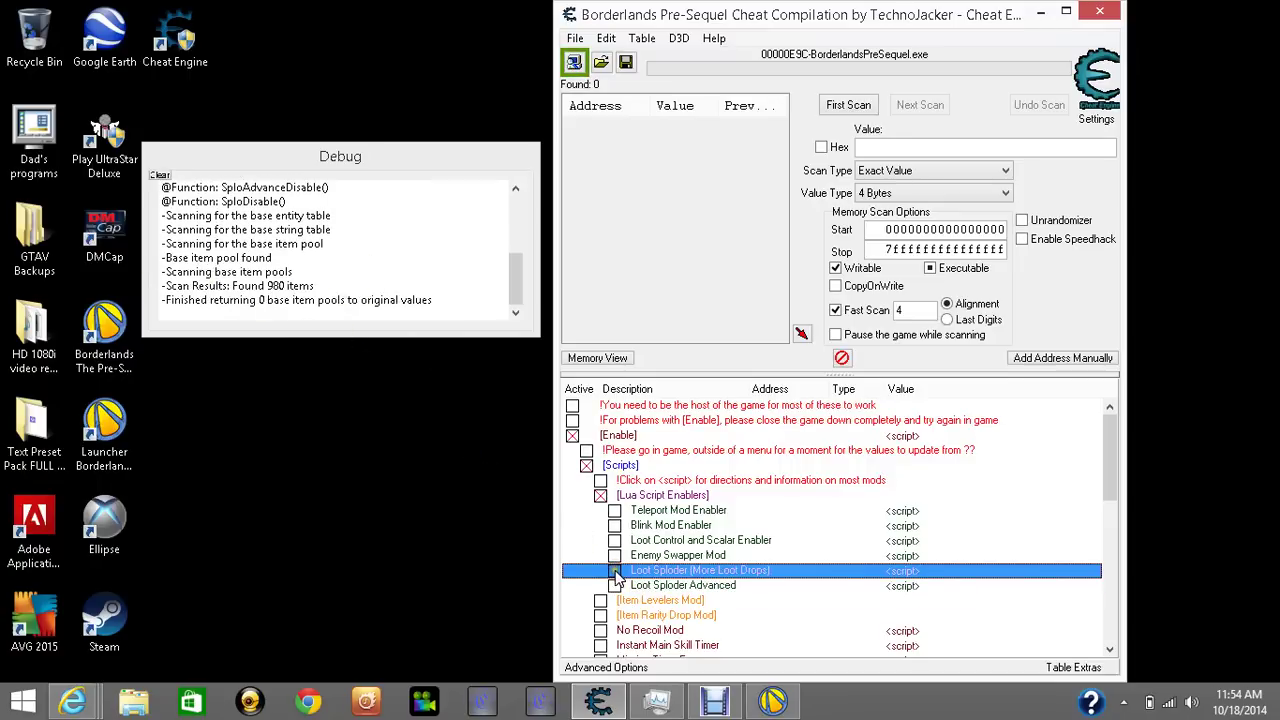
click(614, 571)
click(615, 586)
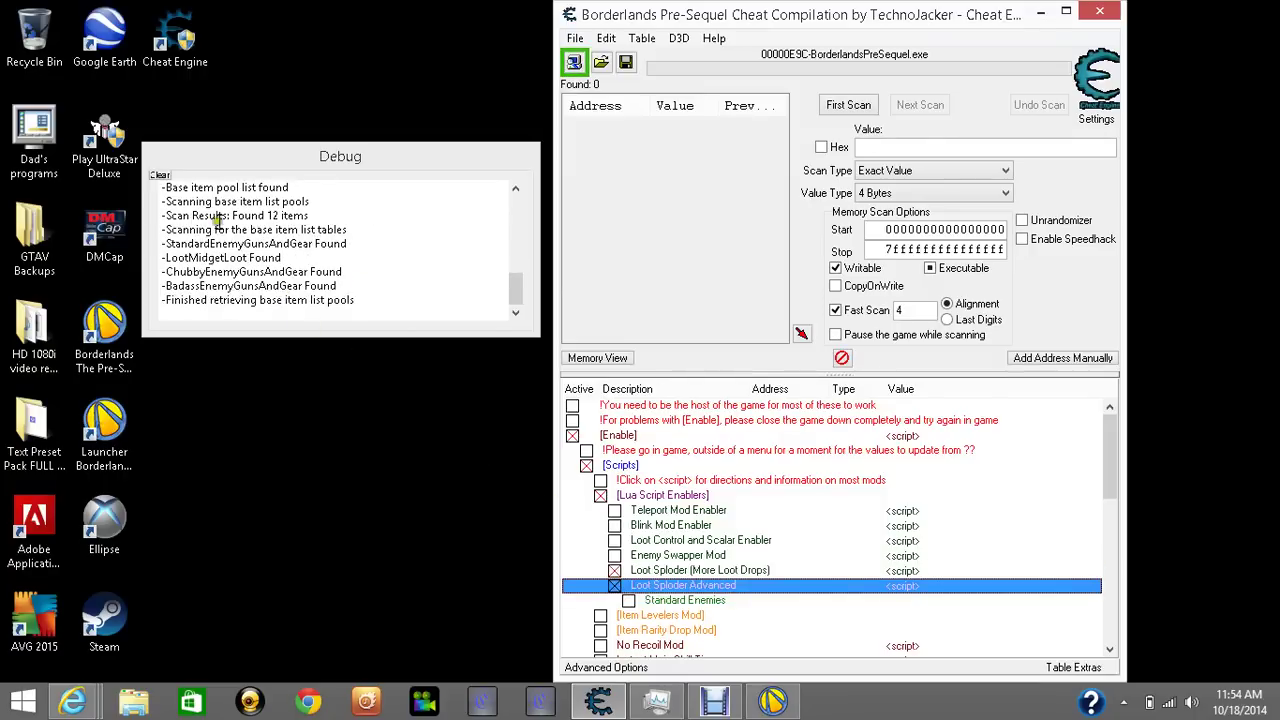
- Expand Guns and Gear under Standard Enemies and set its Odds Multiplier to 1000
click(629, 601)
click(642, 615)
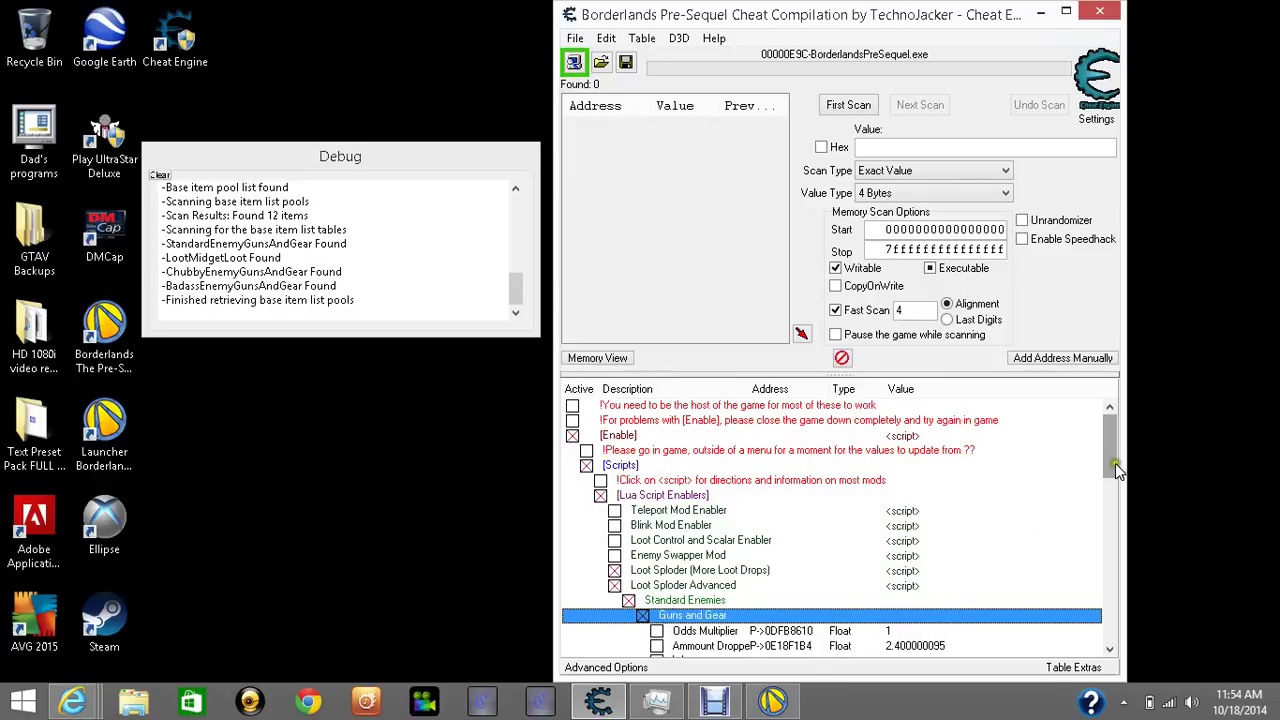
drag(1115, 463, 1116, 492)
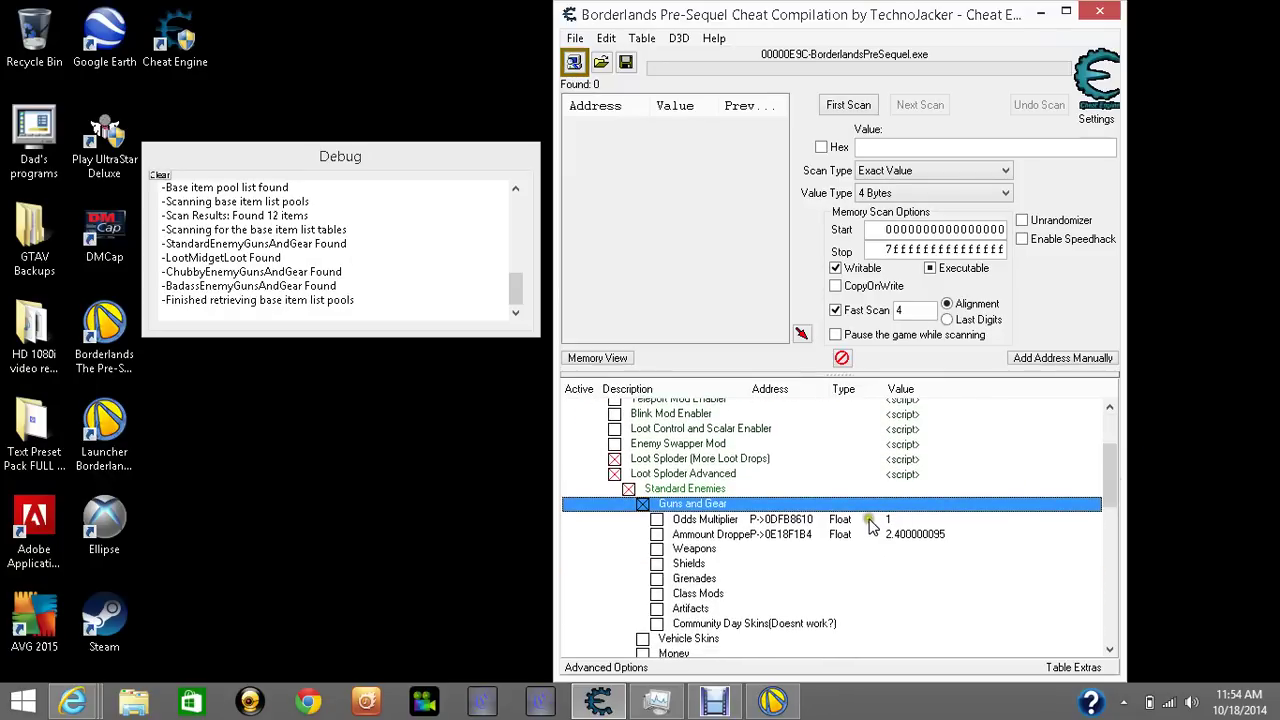
double_click(890, 520)
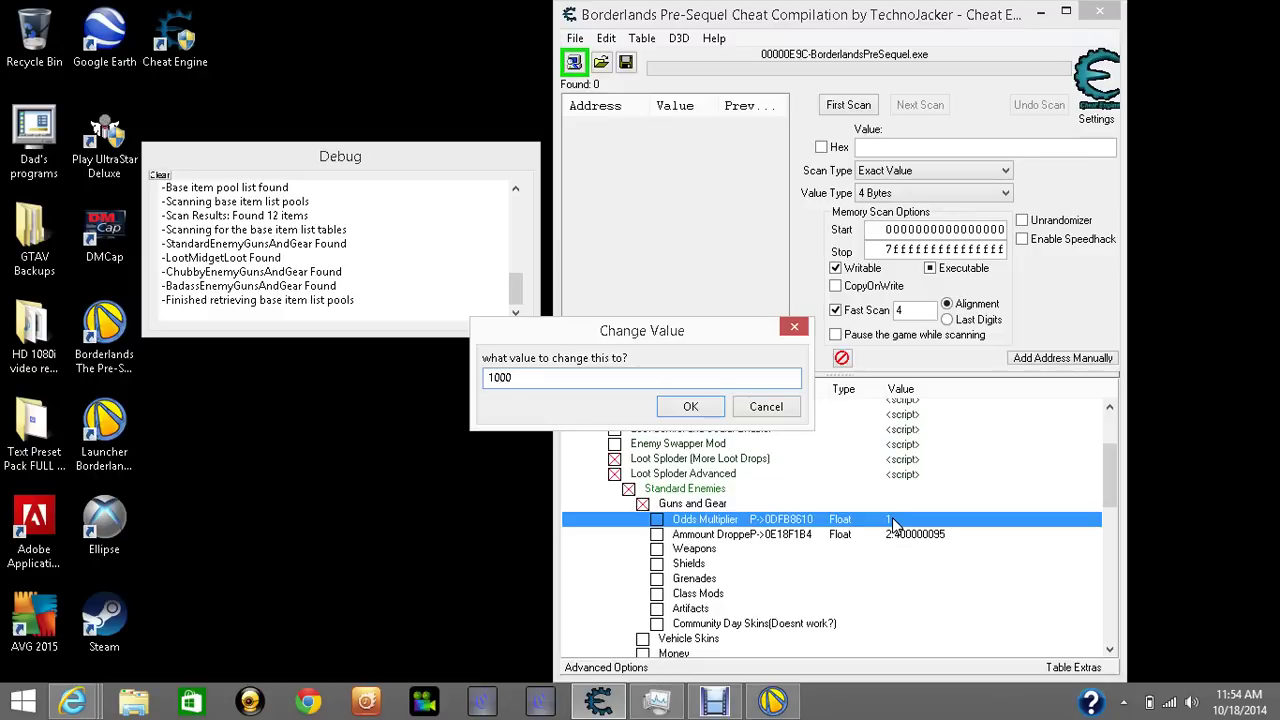
text(1000)
click(702, 405)
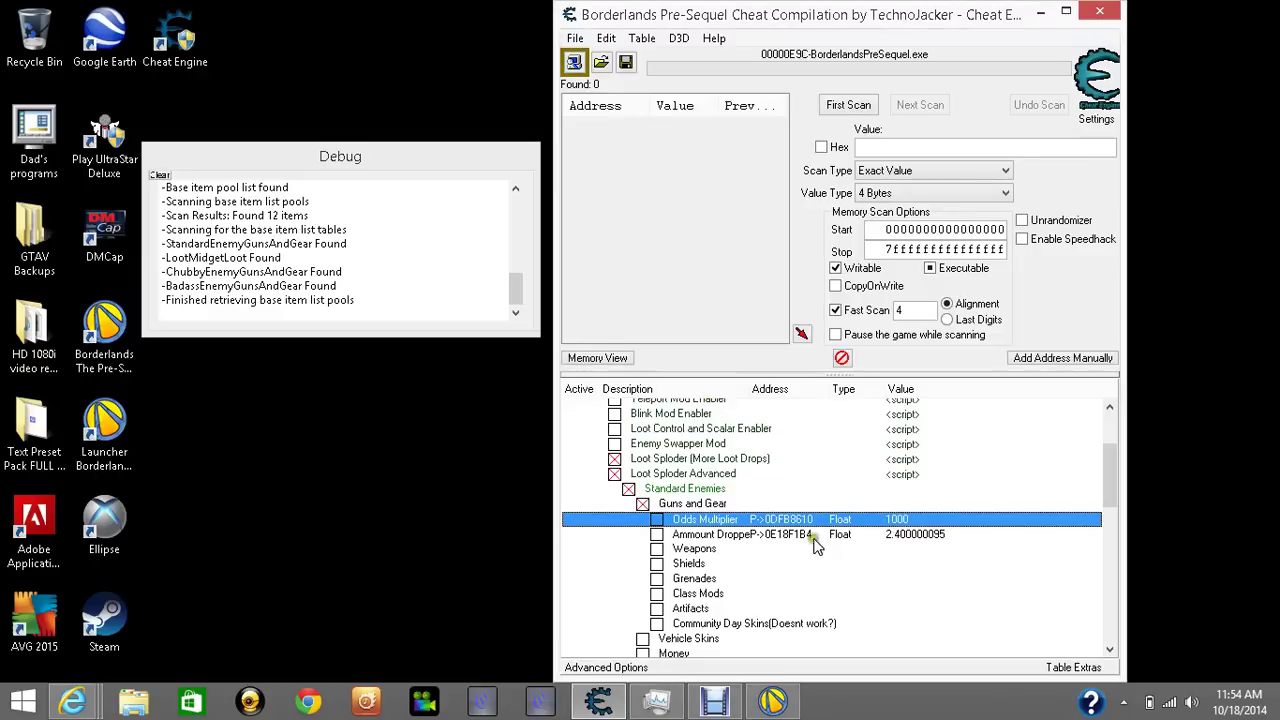
- Set the amount dropped for Guns and Gear to 2
double_click(912, 534)
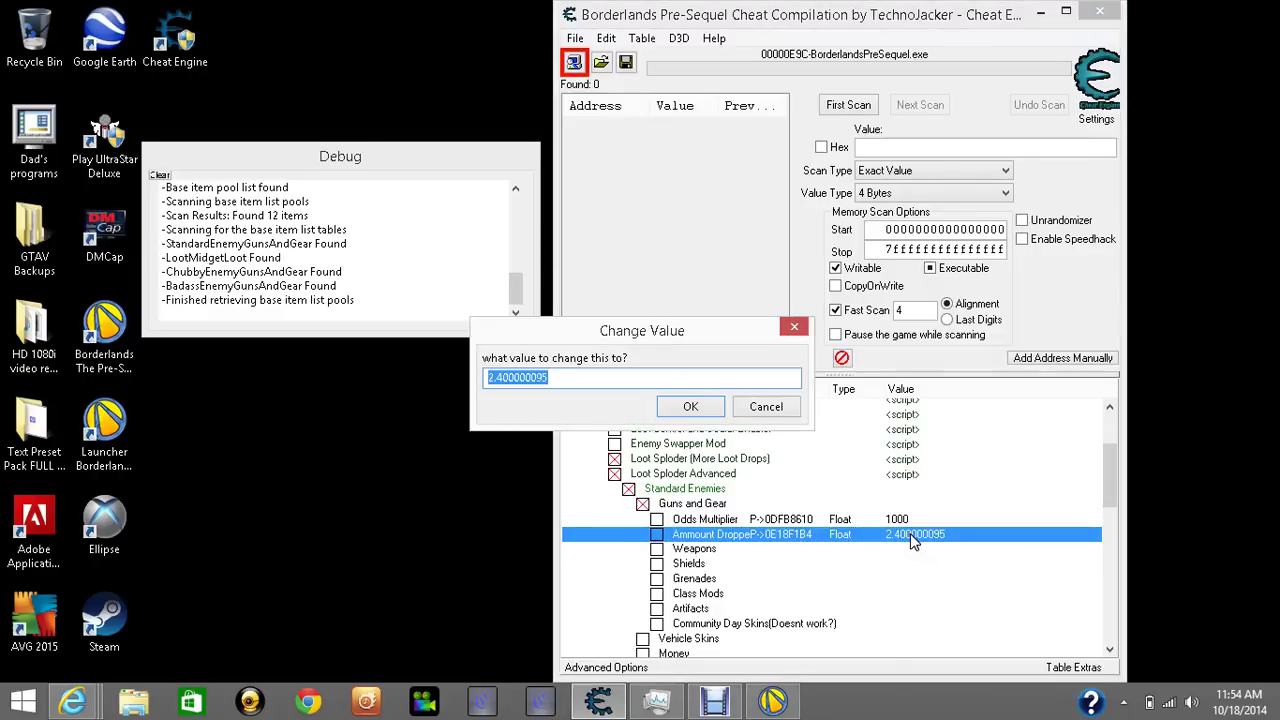
text(2)
click(690, 406)
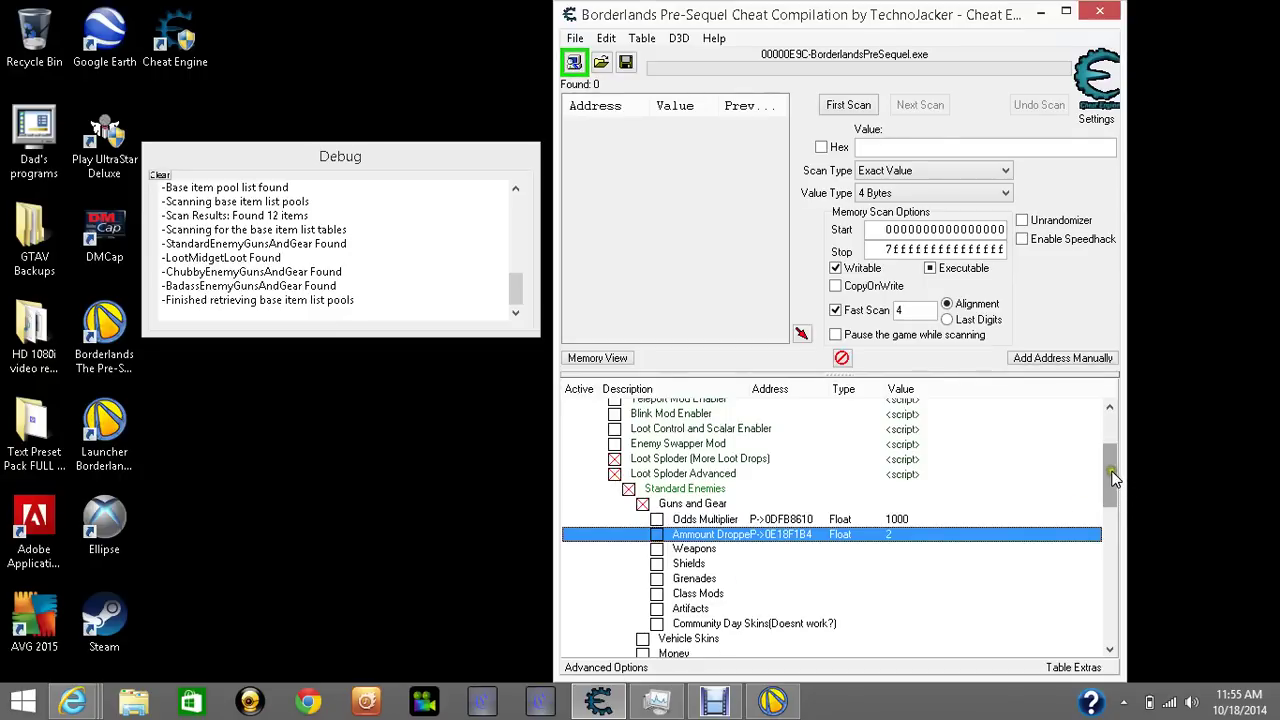
- Expand the Item Rarity Drop Mod group and enable the Item Rarity Drop Modifier script
drag(1113, 476, 1115, 517)
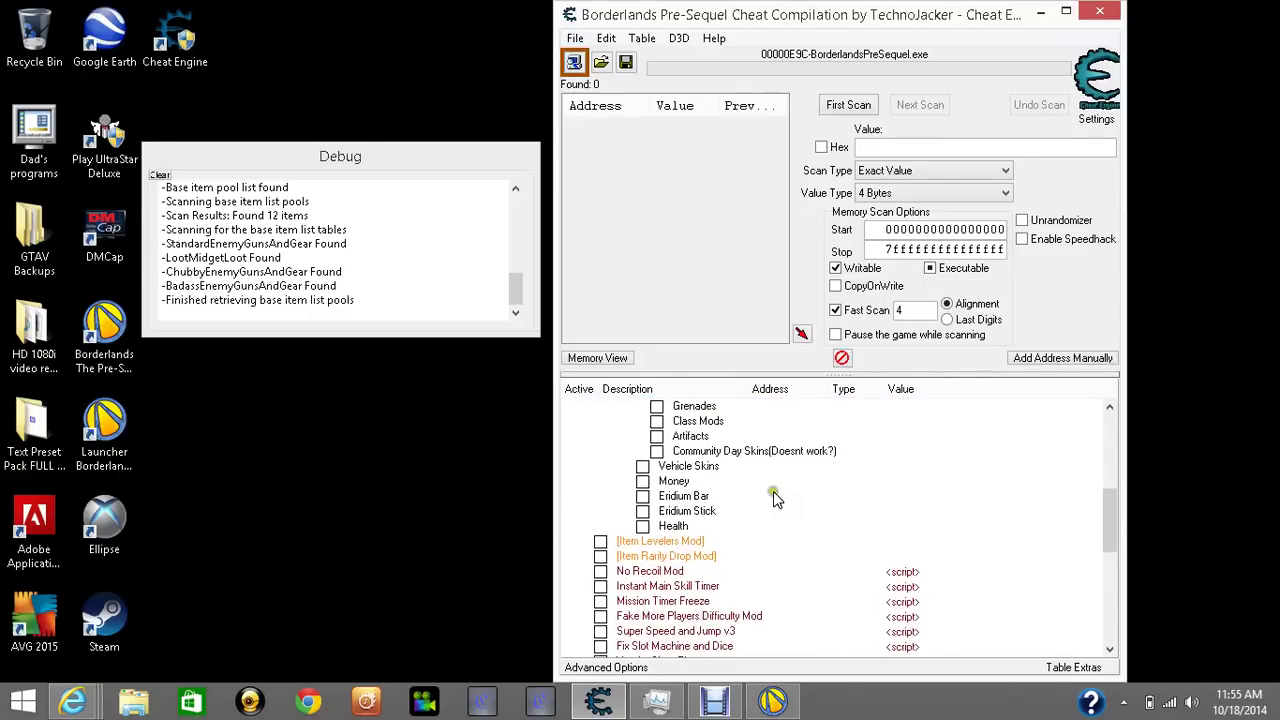
click(600, 556)
click(614, 571)
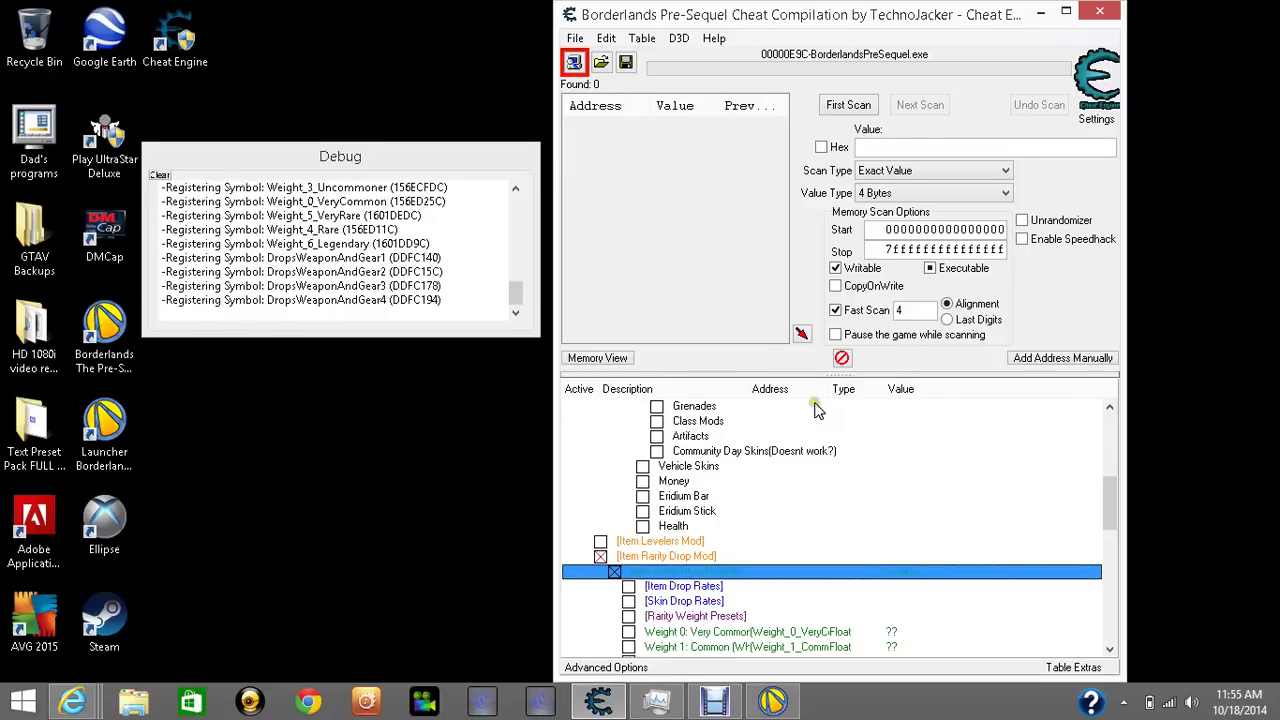
- Activate the Weight 6: Legendary entry and set its value to 1000
drag(1112, 505, 1112, 537)
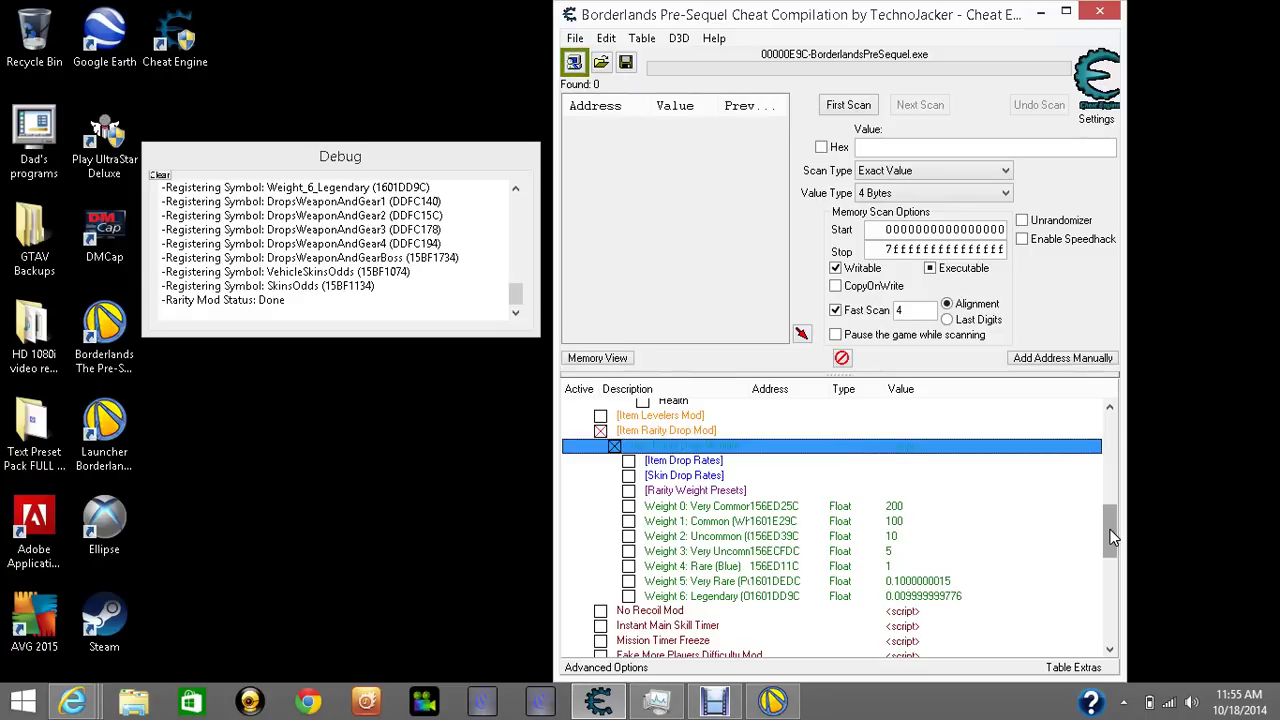
click(629, 597)
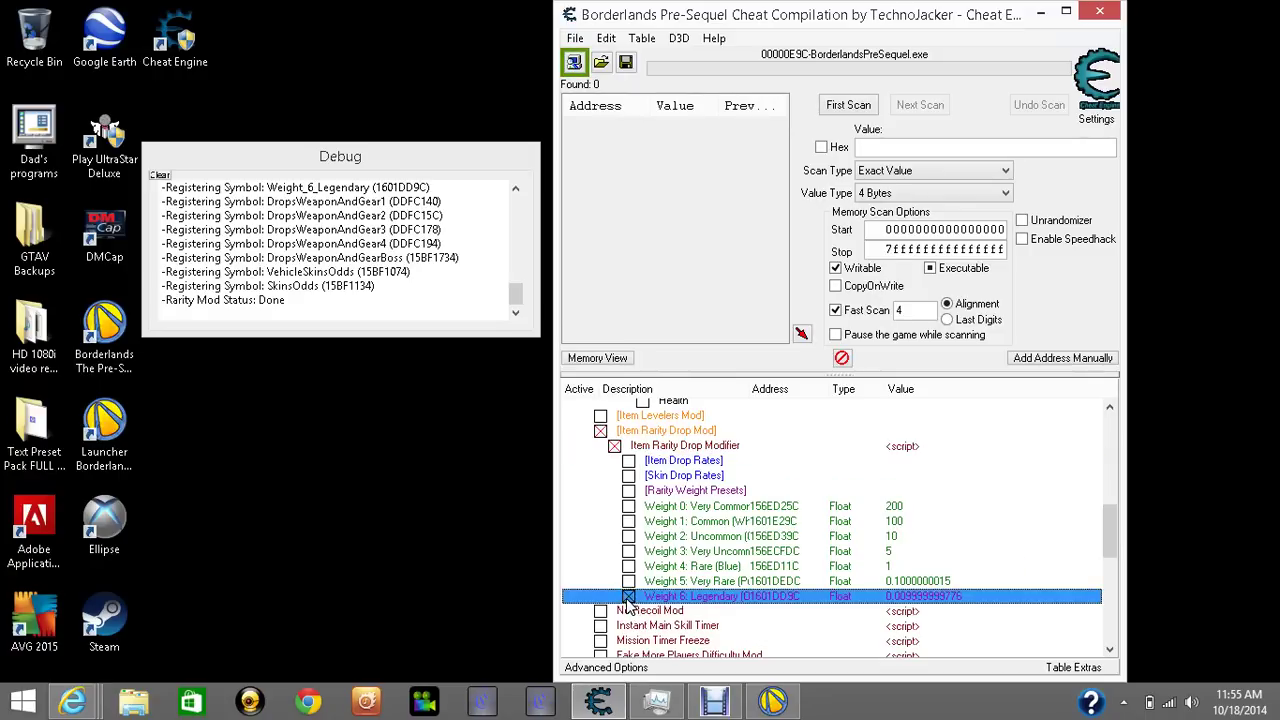
right_click(937, 595)
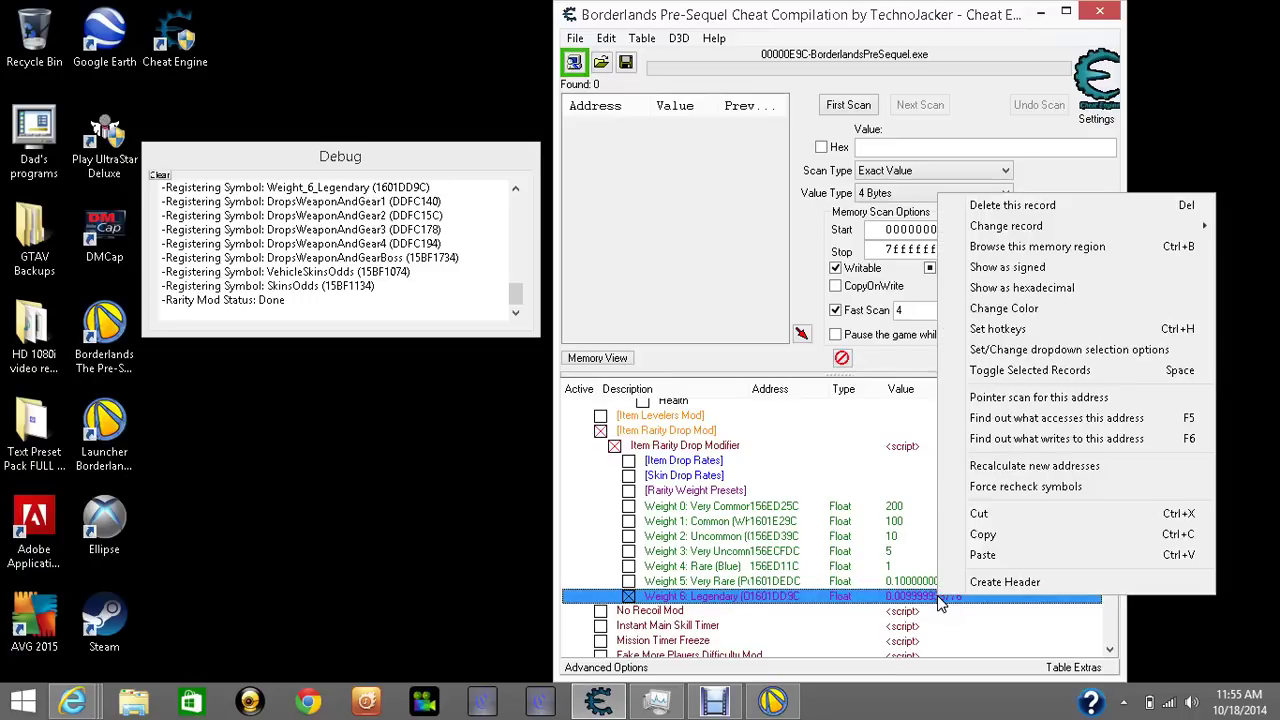
double_click(887, 597)
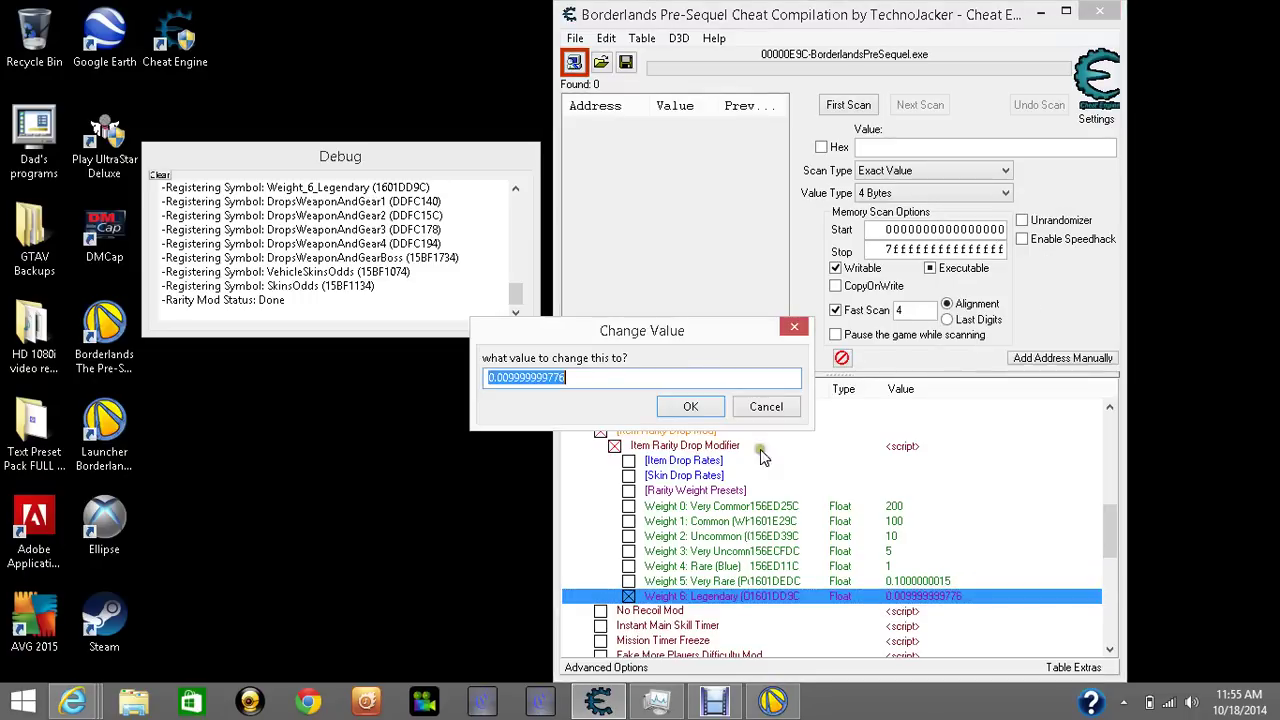
text(1000)
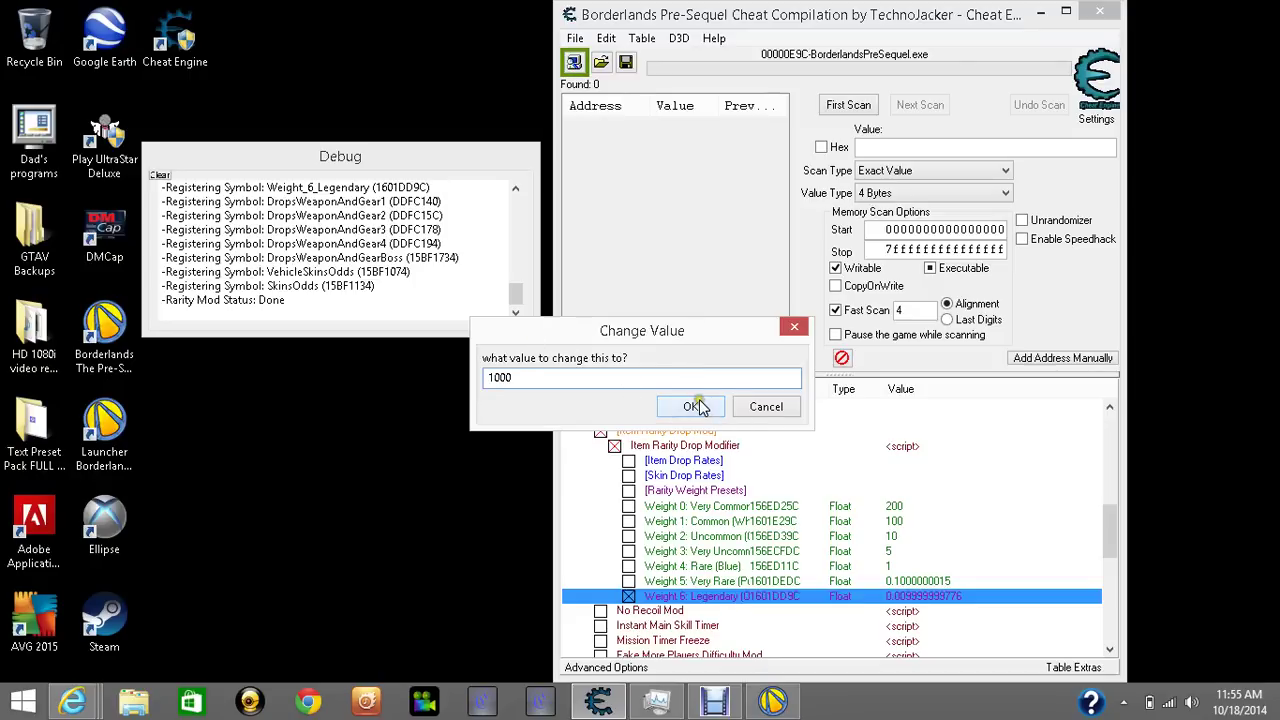
click(697, 406)
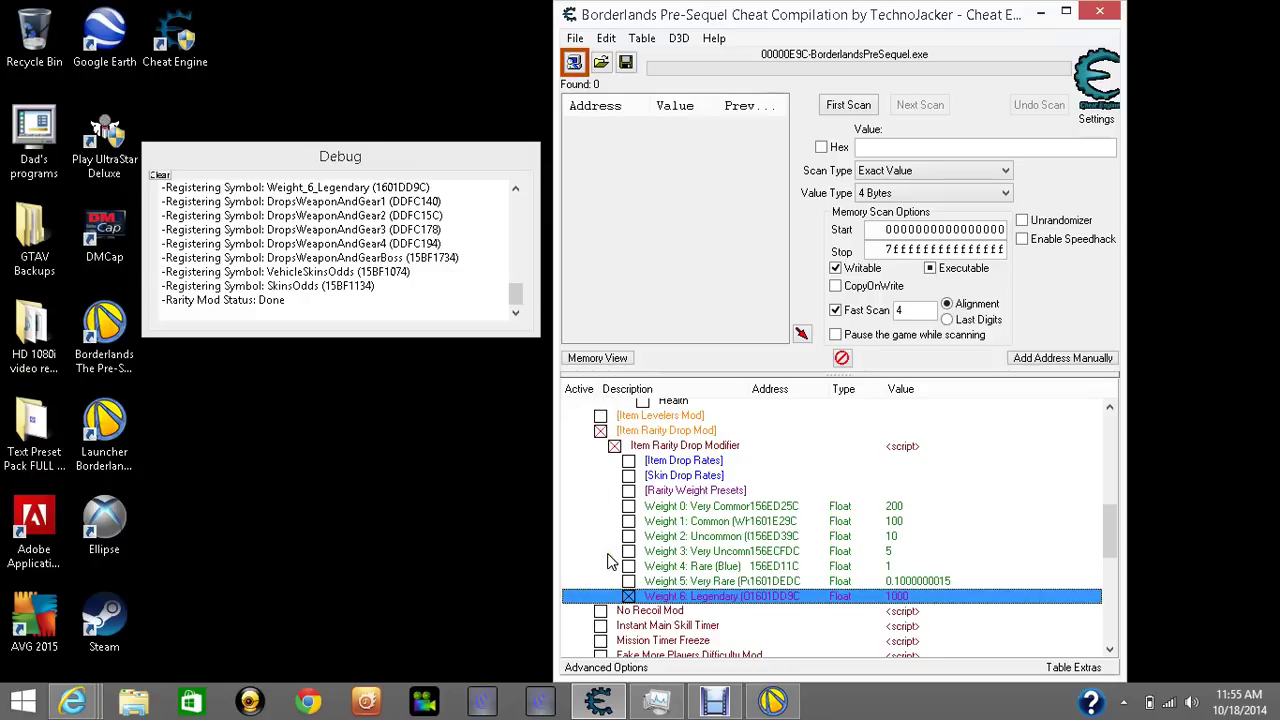
- Look through the remaining scripts and categories down to Co-Op Players, and inspect the contents of the Skills group
key(Down)
key(Down)
key(Down)
key(Down)
key(Down)
key(Down)
key(Down)
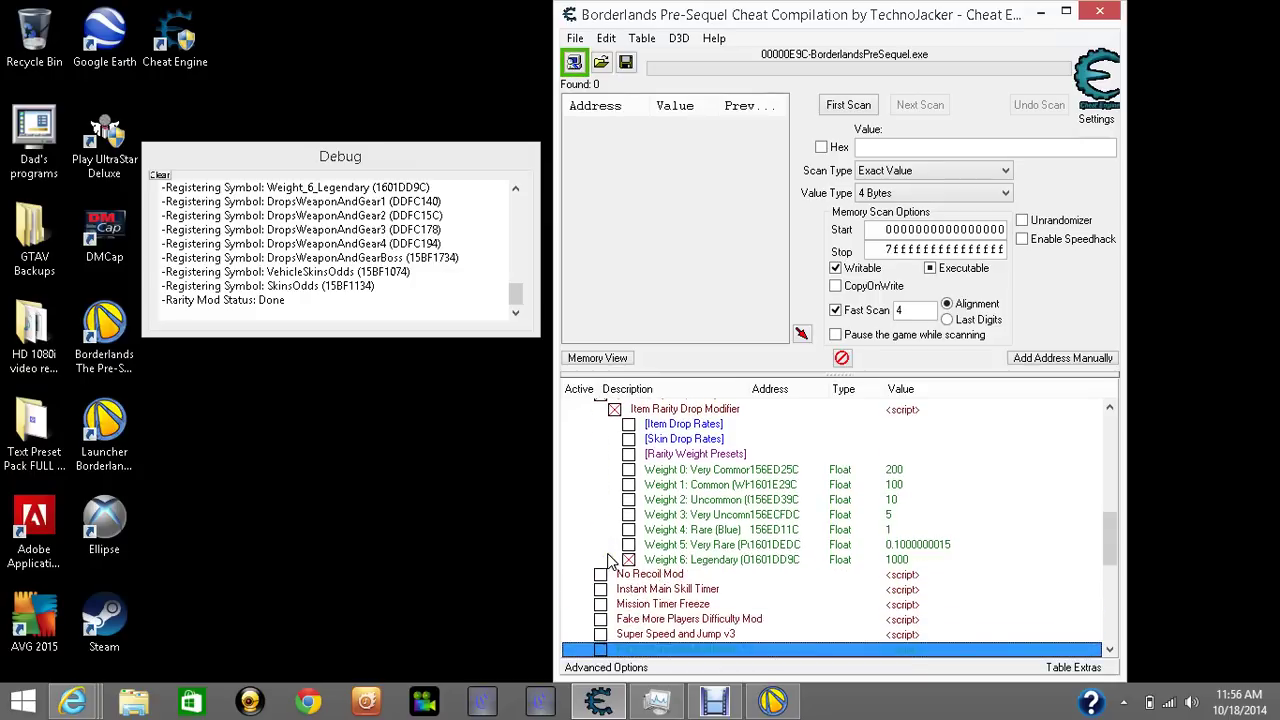
key(Down)
key(Down)
key(Down)
key(Down)
key(Down)
key(Down)
key(Down)
key(Down)
key(Down)
key(Down)
key(Down)
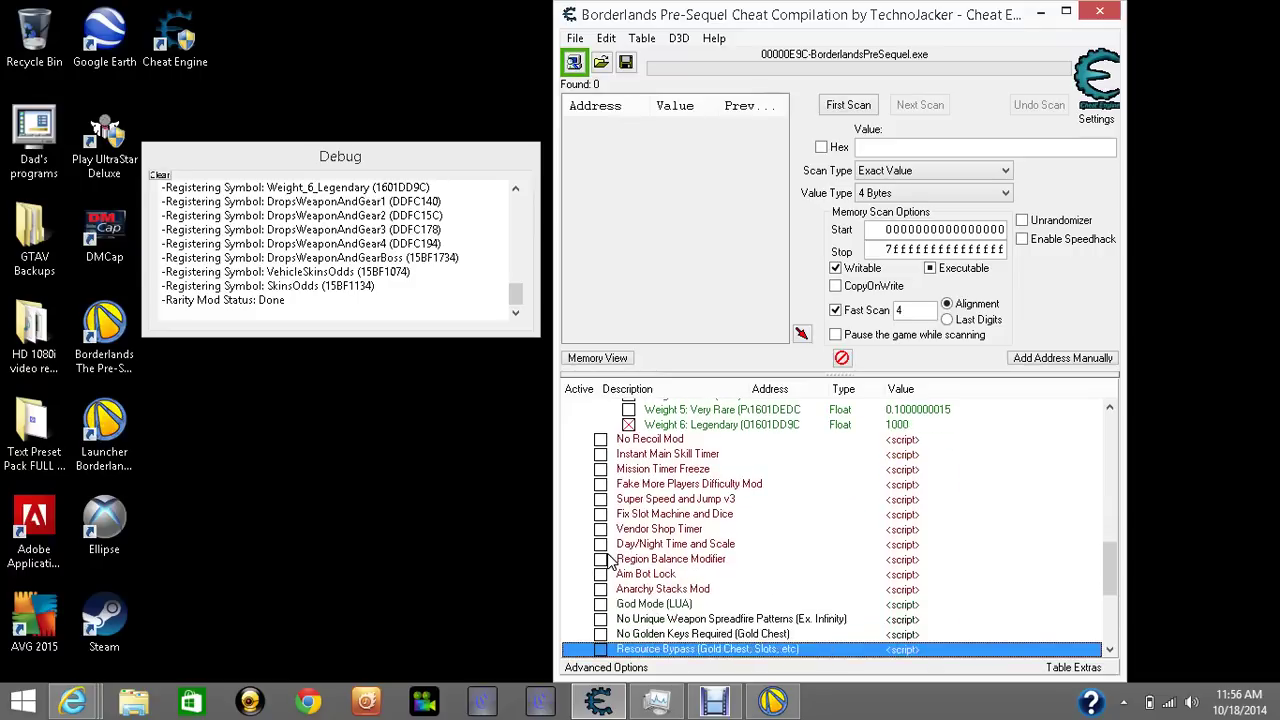
key(Down)
key(Down)
key(Down)
key(Down)
key(Down)
key(Down)
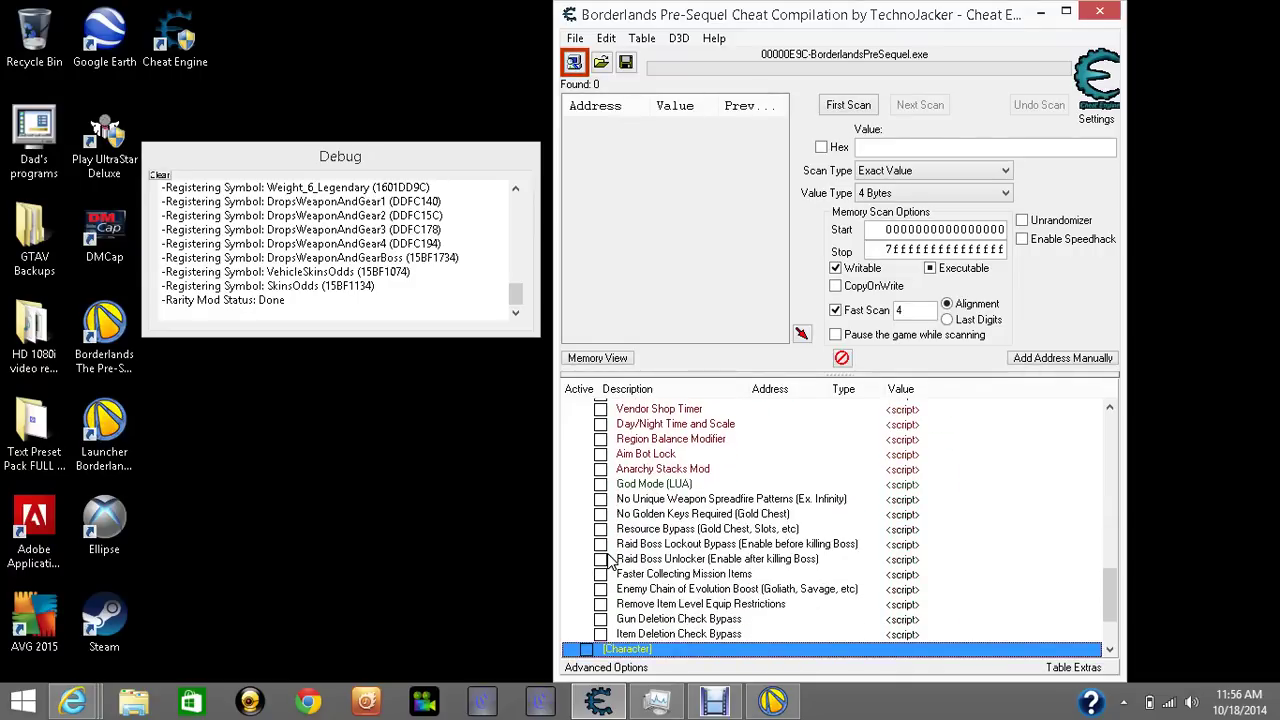
key(Down)
key(Down)
key(Down)
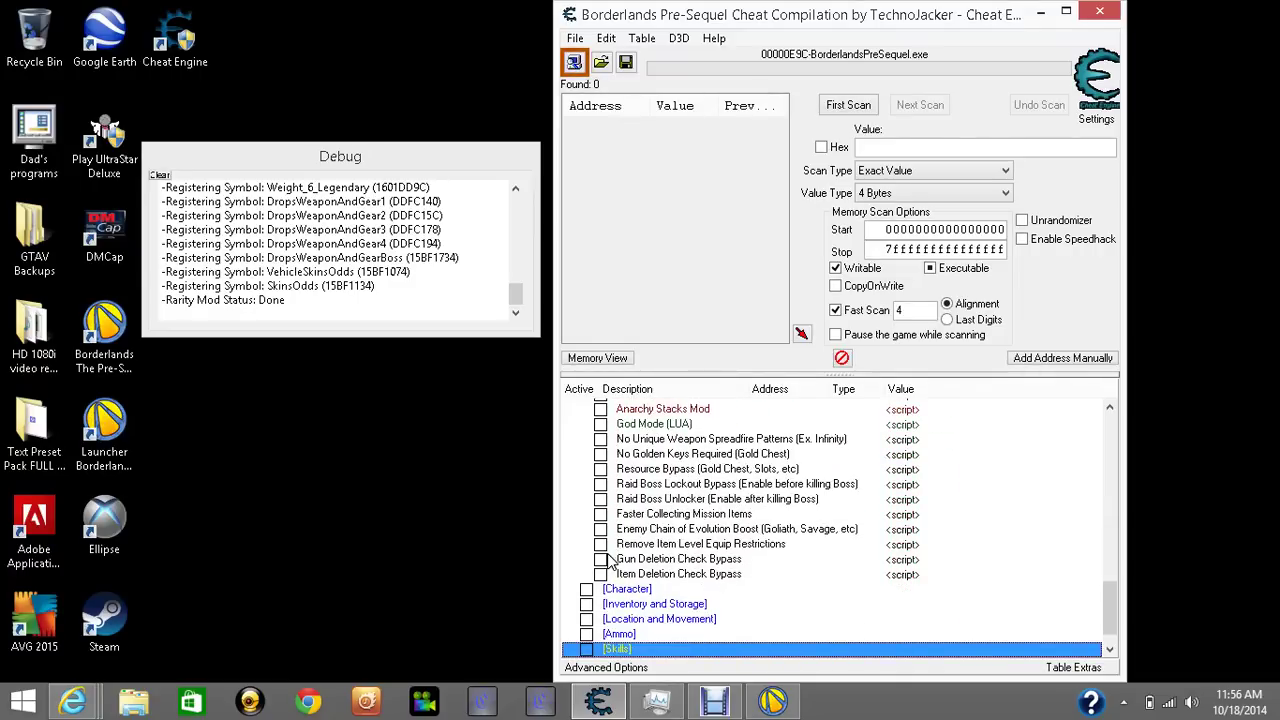
key(Down)
key(Down)
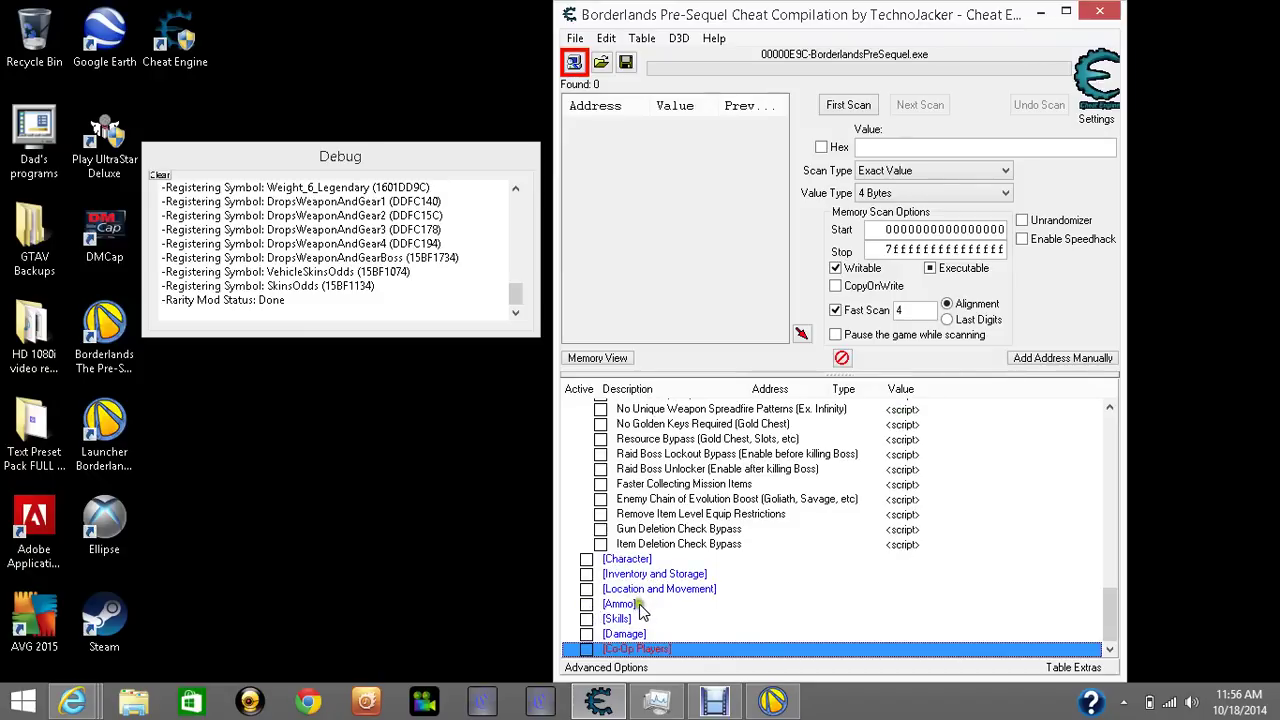
click(588, 619)
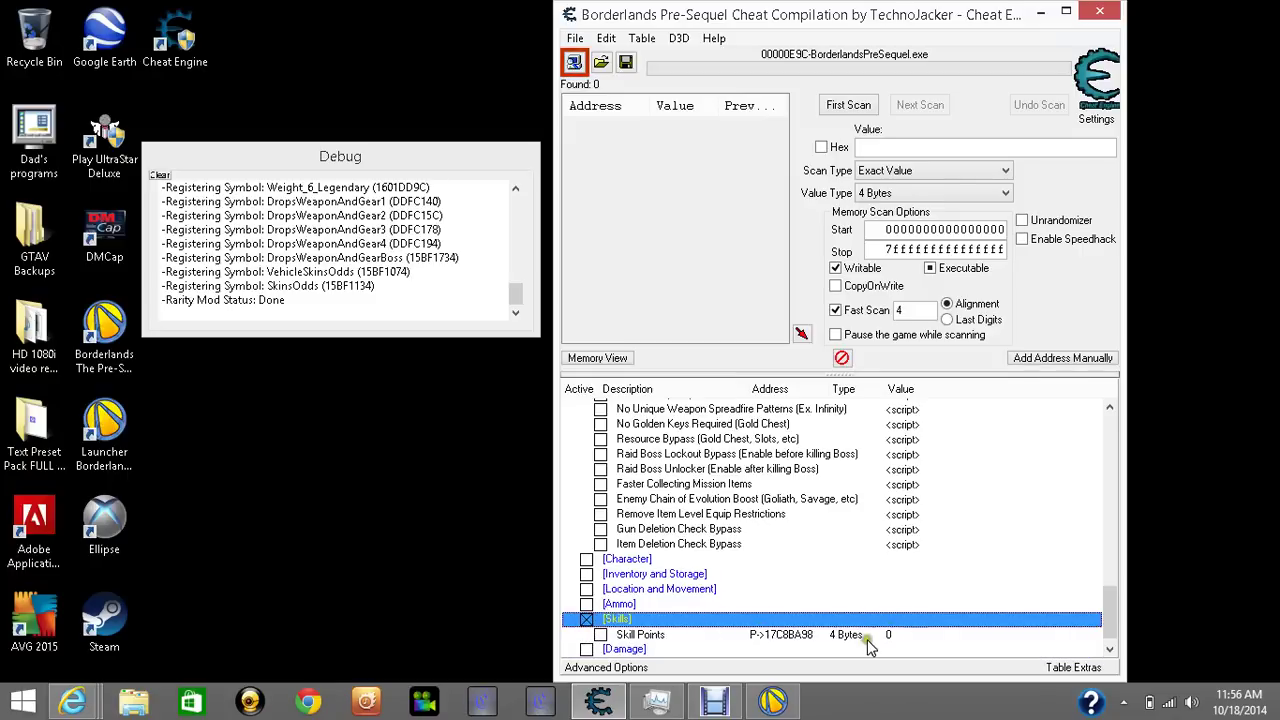
click(586, 619)
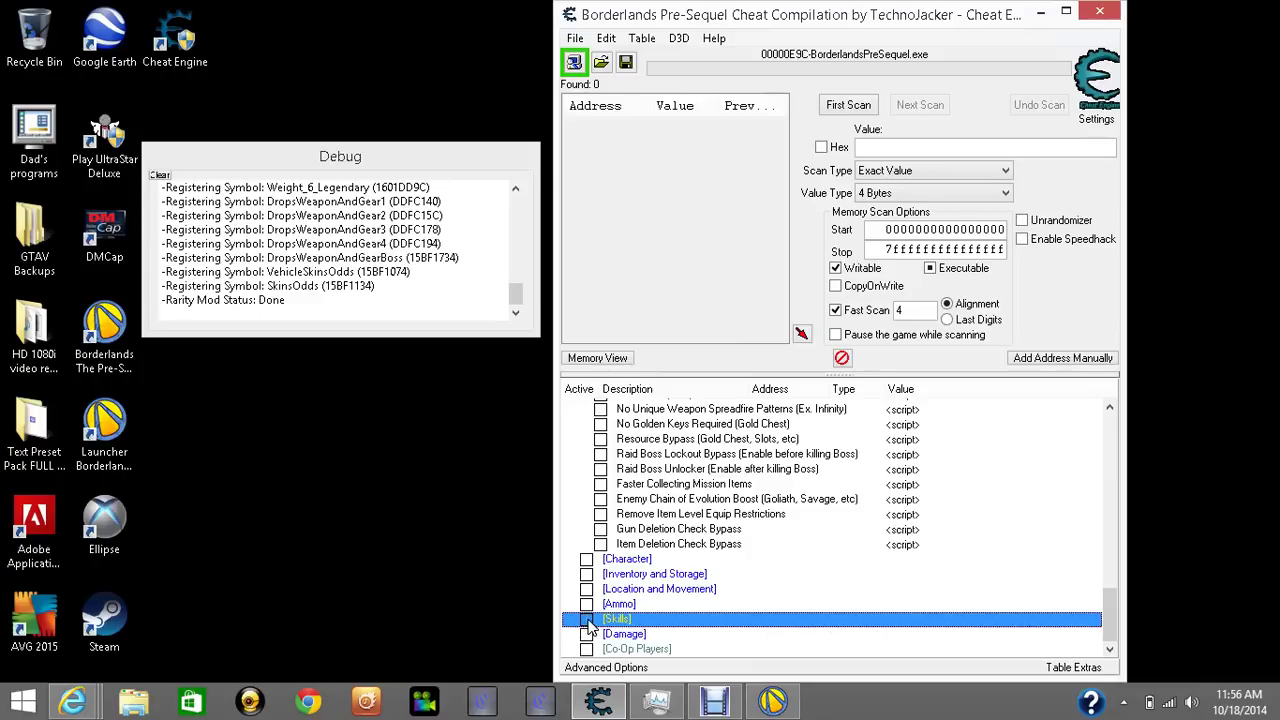
- Expand the Ammo group and its Ammo Regen Rate subgroup, and set the Assault Rifle Regen Rate to 1000
click(587, 604)
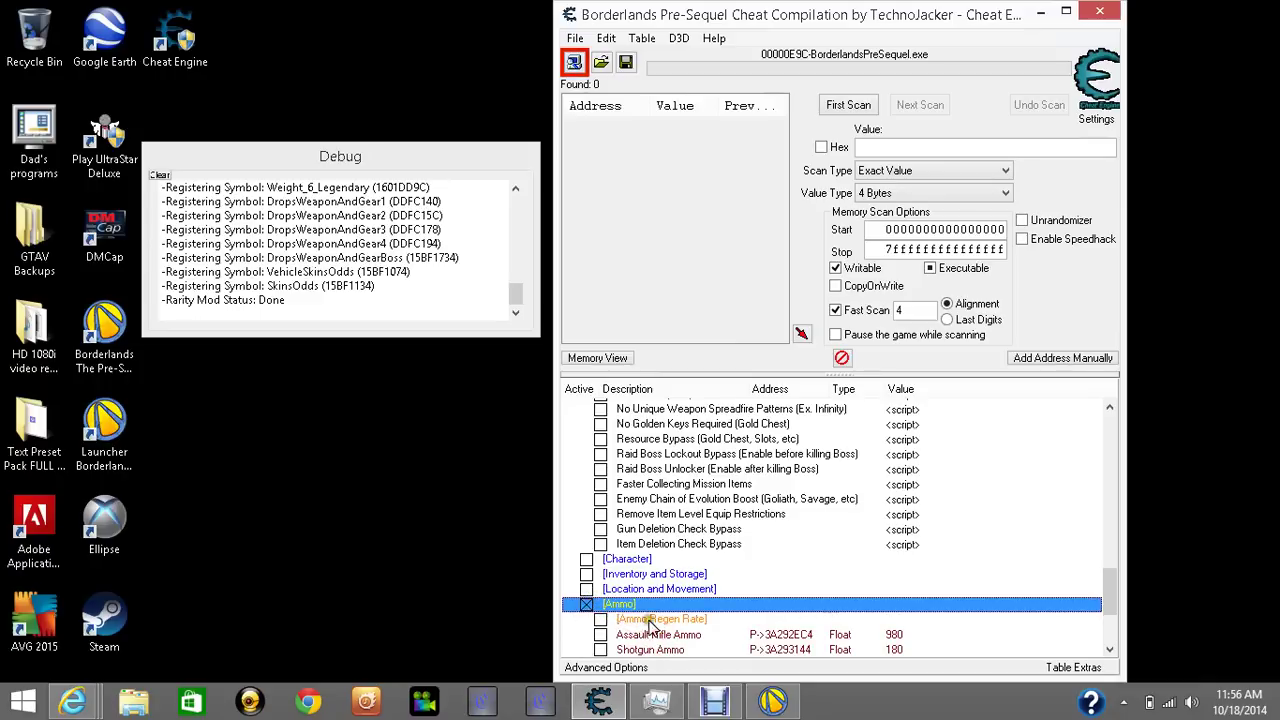
click(600, 619)
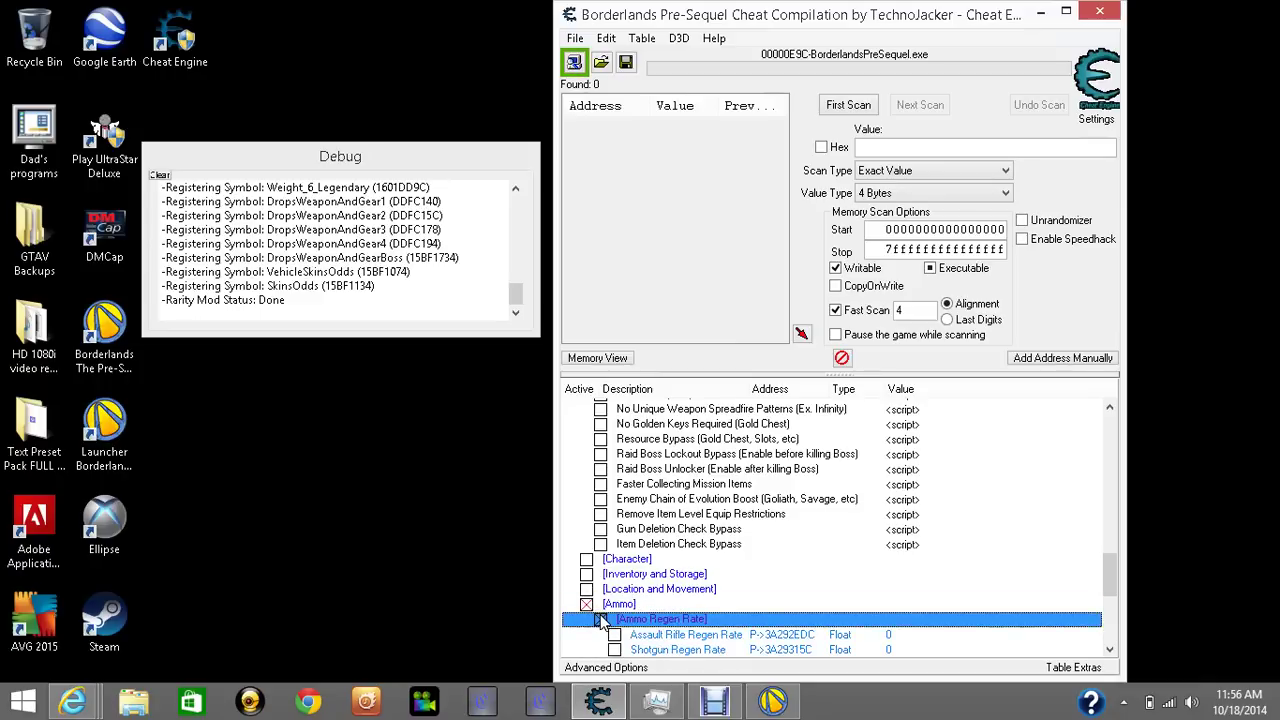
click(889, 636)
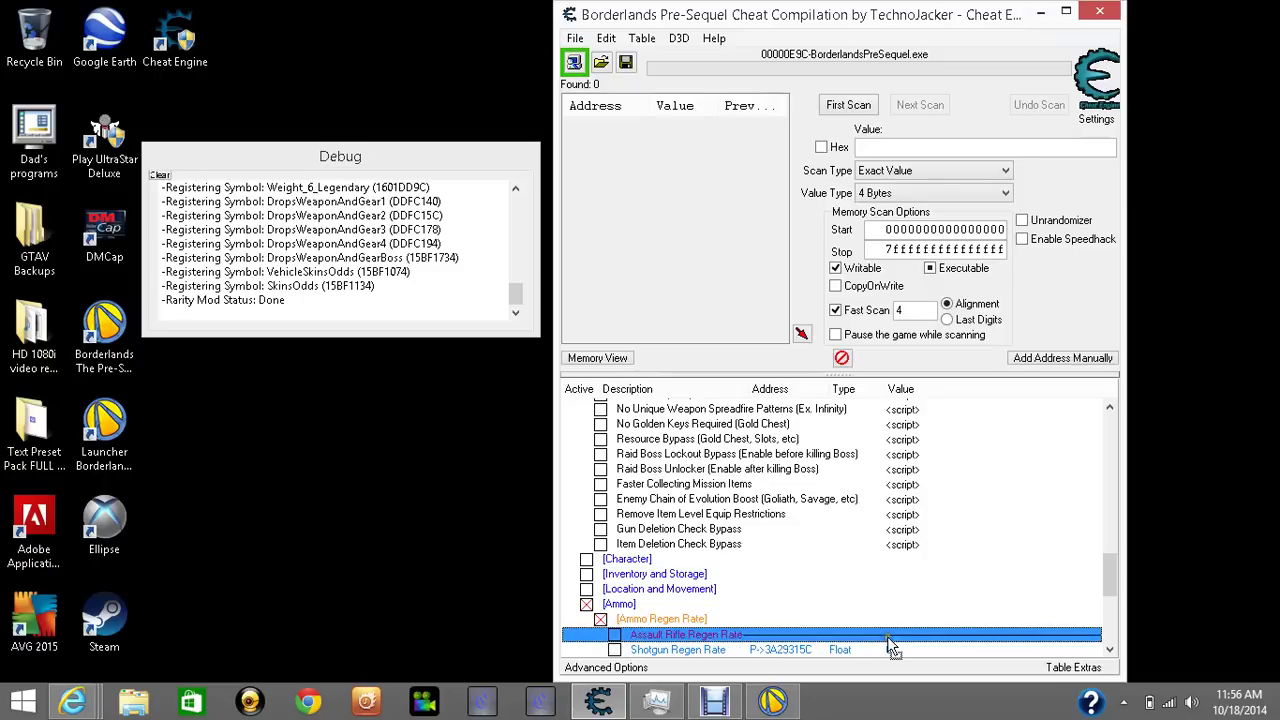
double_click(889, 636)
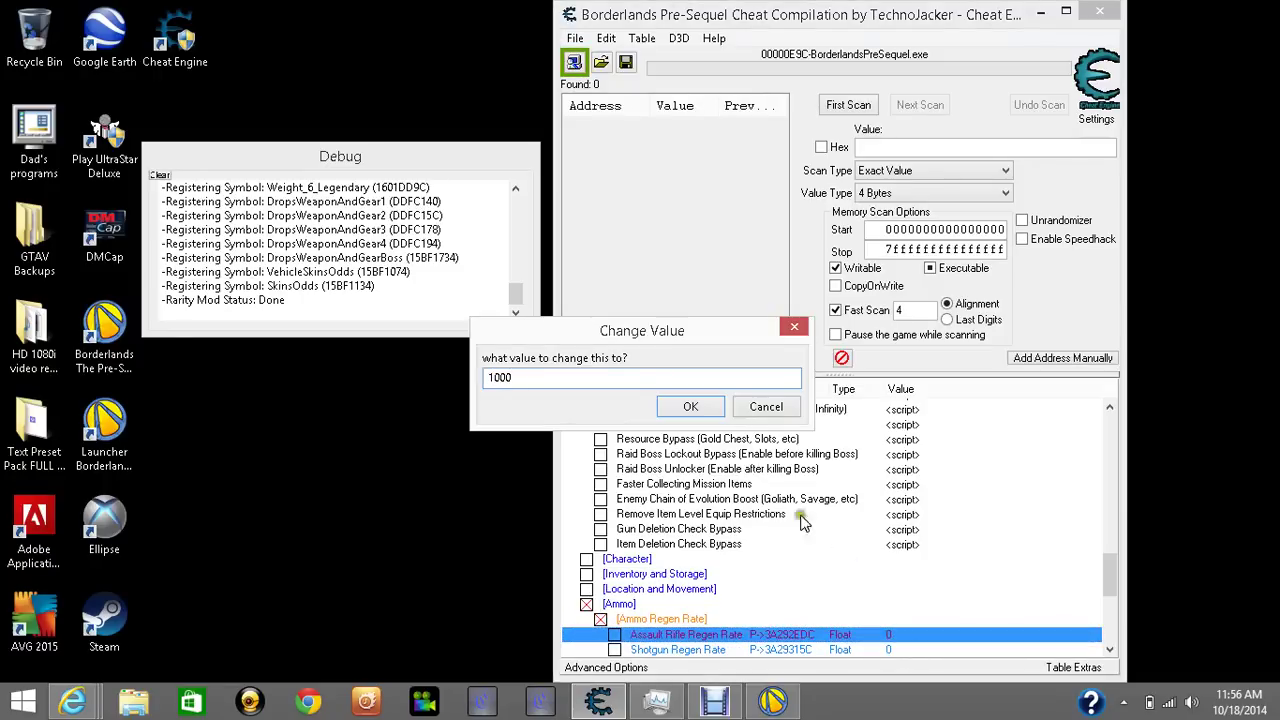
click(690, 406)
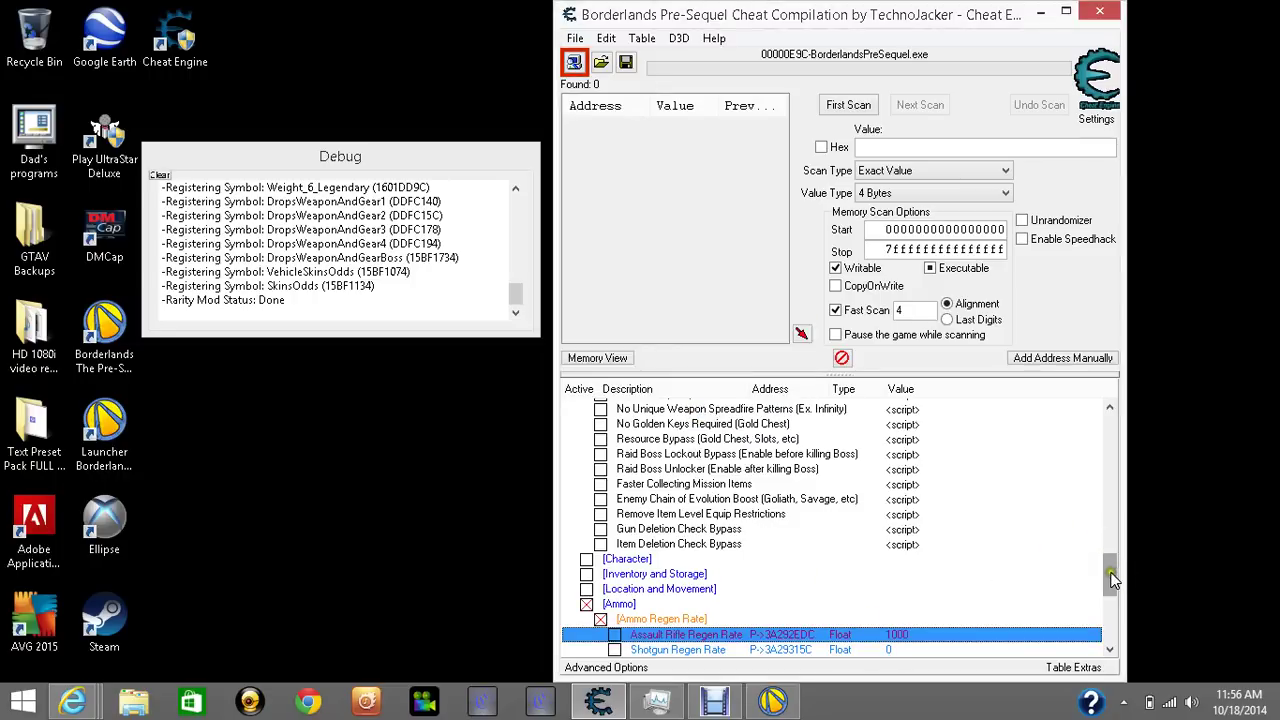
- Set the Shotgun Regen Rate and the Grenade Regen Rate to 1000
scroll(1110, 575, down, 4)
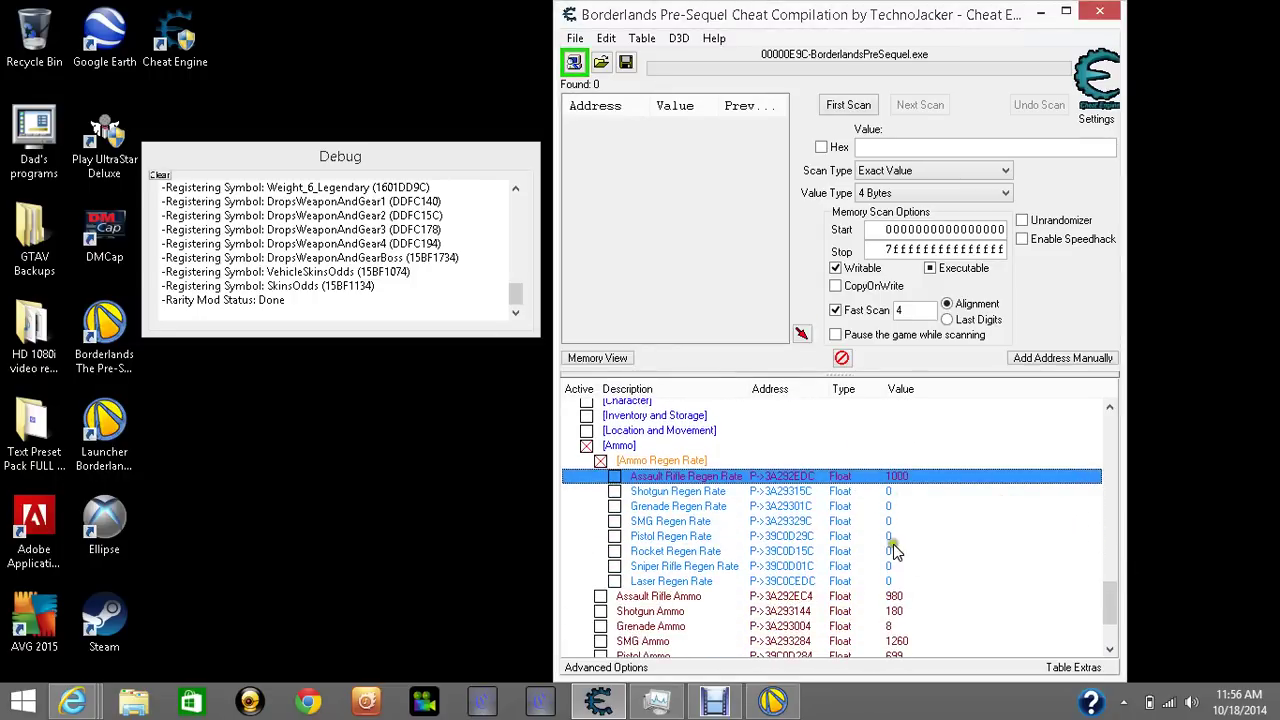
double_click(893, 495)
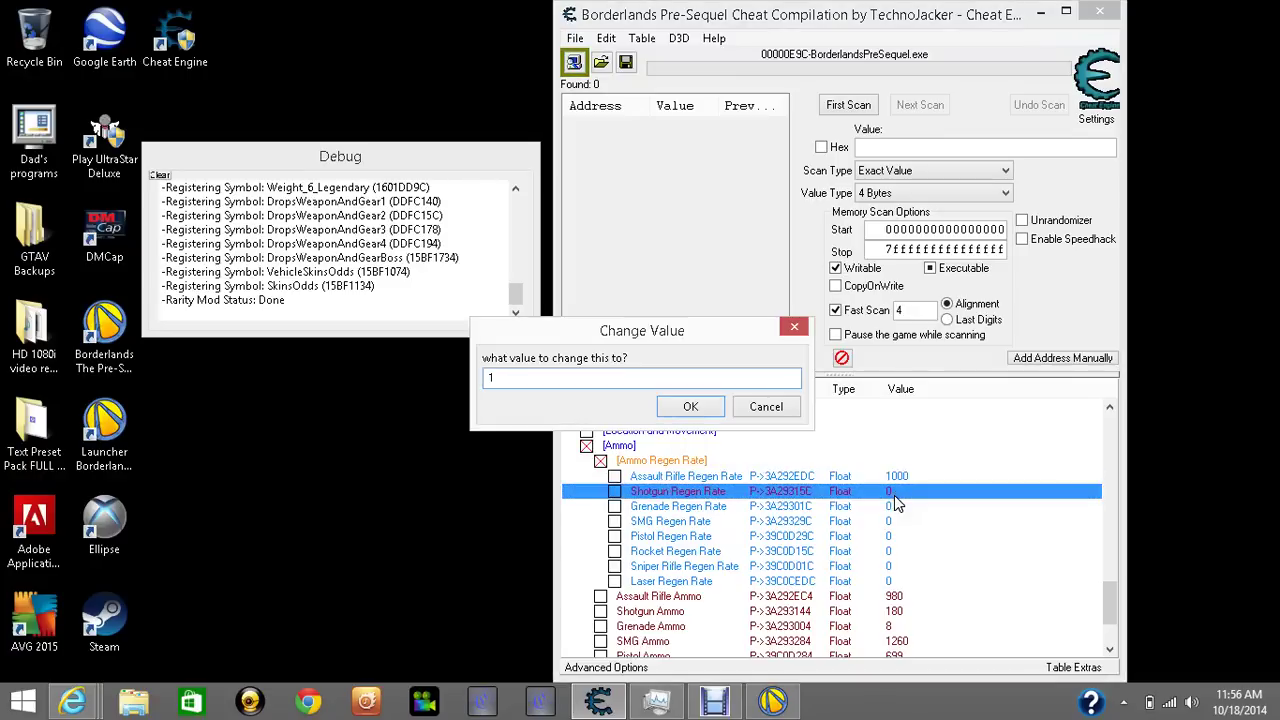
key(Return)
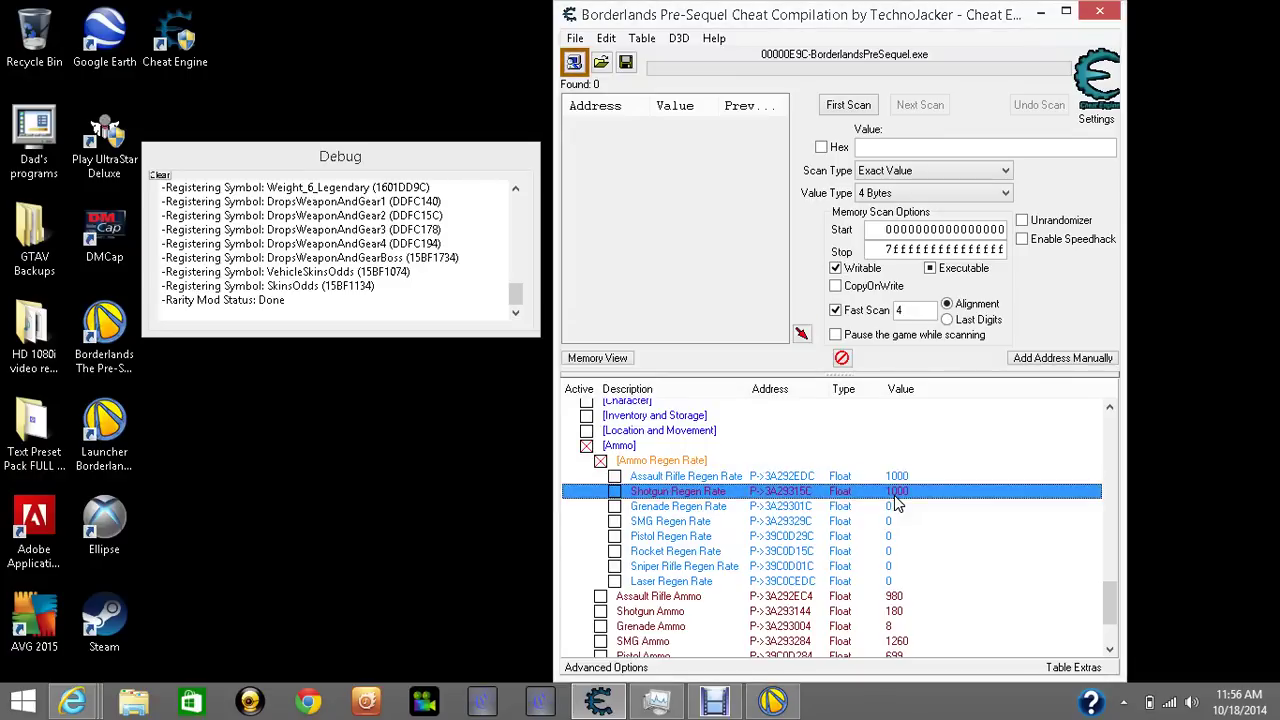
click(897, 506)
double_click(893, 507)
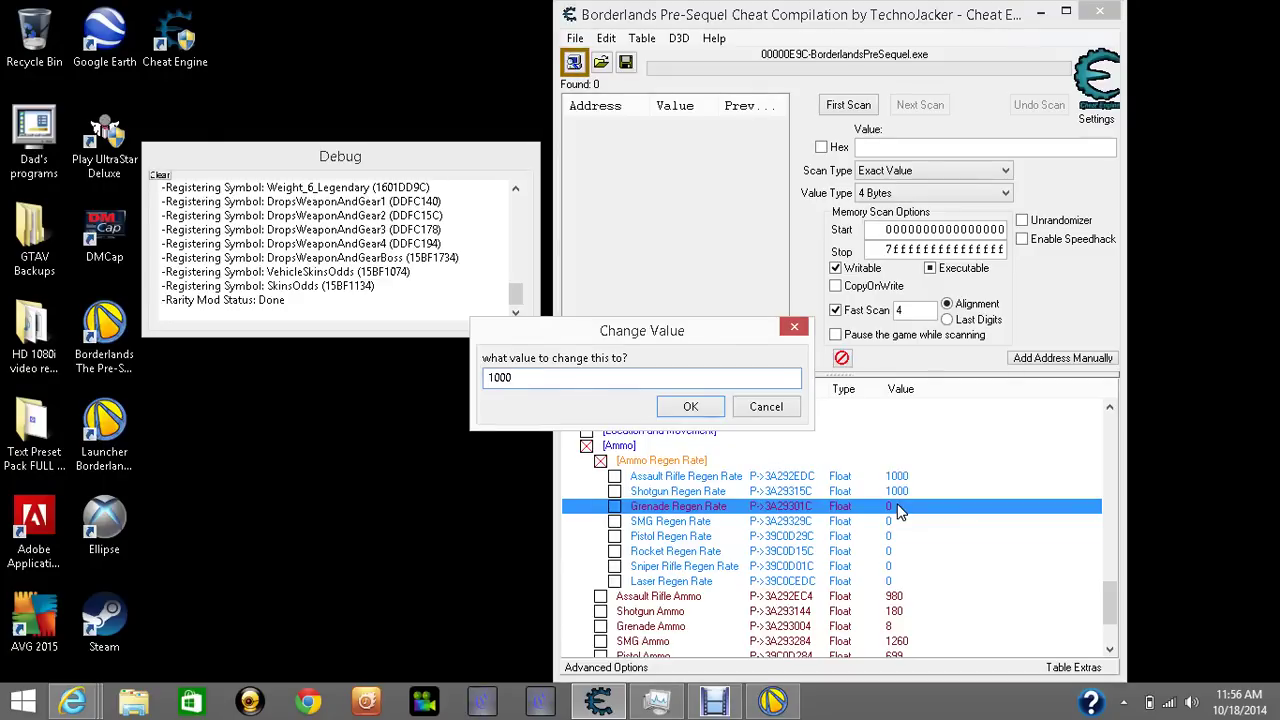
text(1000)
key(Return)
- Set the SMG Regen Rate and the Pistol Regen Rate to 1000
double_click(894, 525)
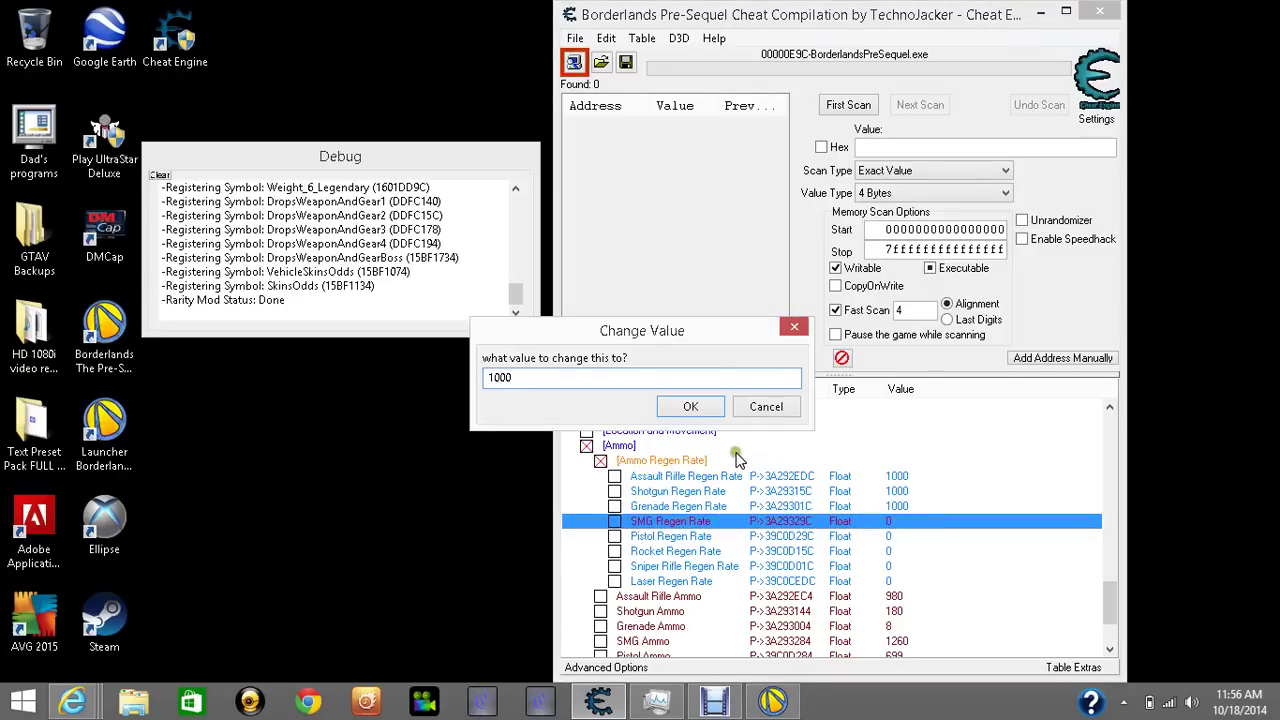
click(693, 407)
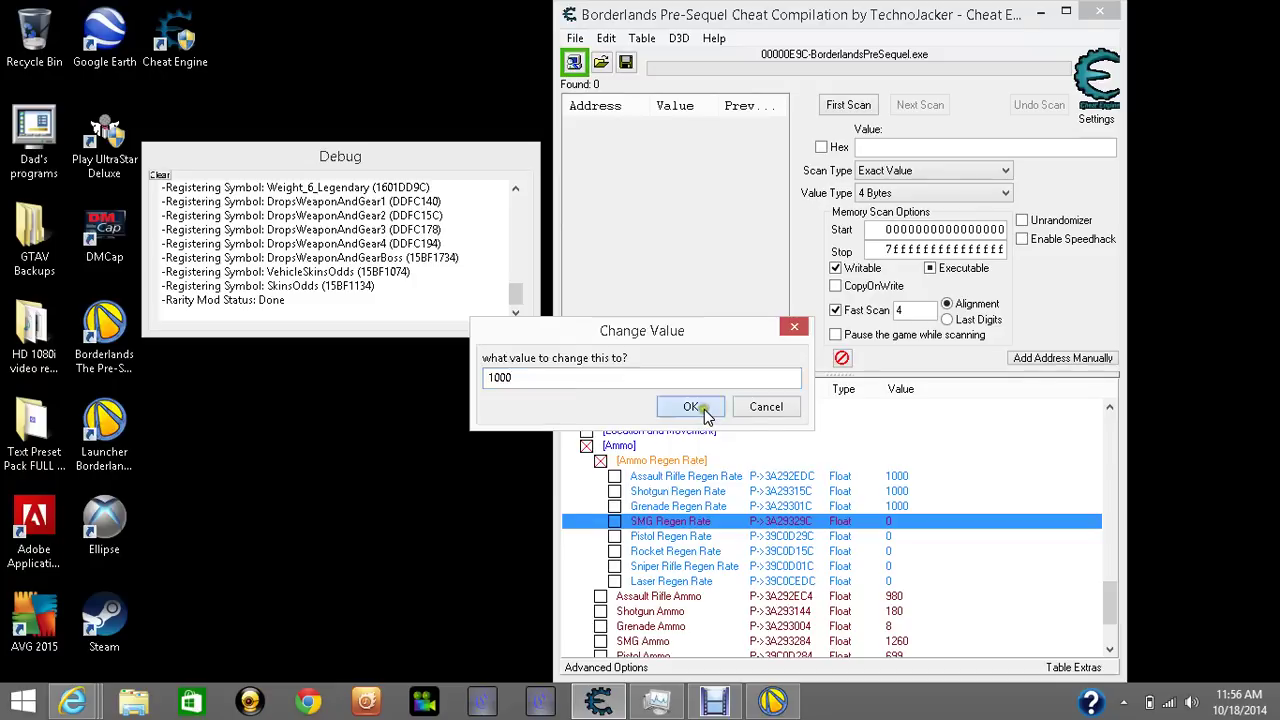
double_click(888, 537)
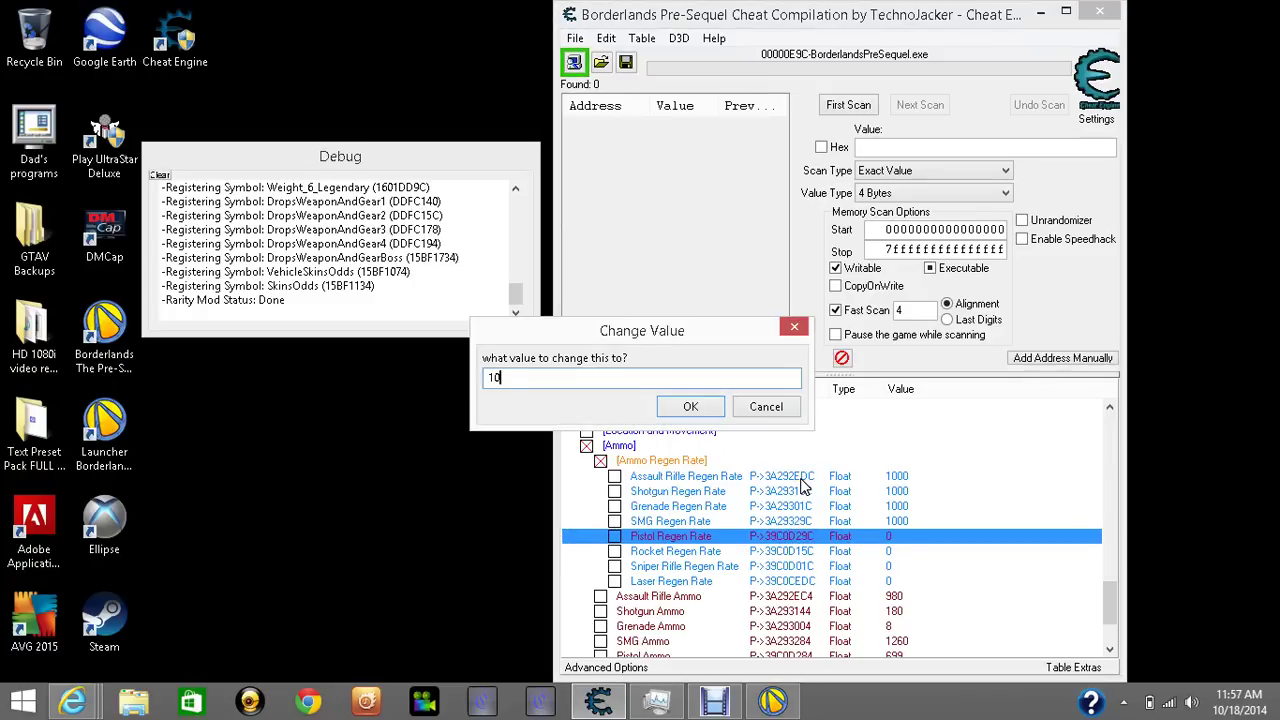
click(692, 408)
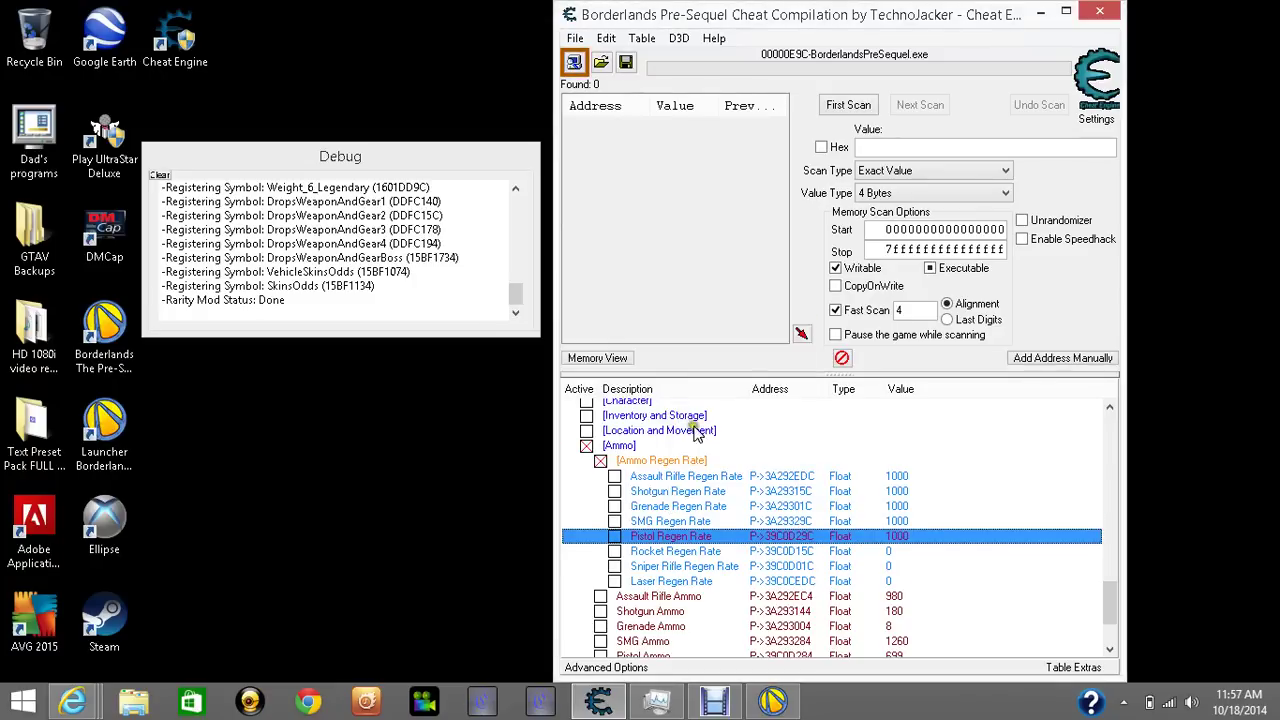
- Set the Rocket, Sniper Rifle and Laser Regen Rates to 1000 each
double_click(908, 551)
text(100)
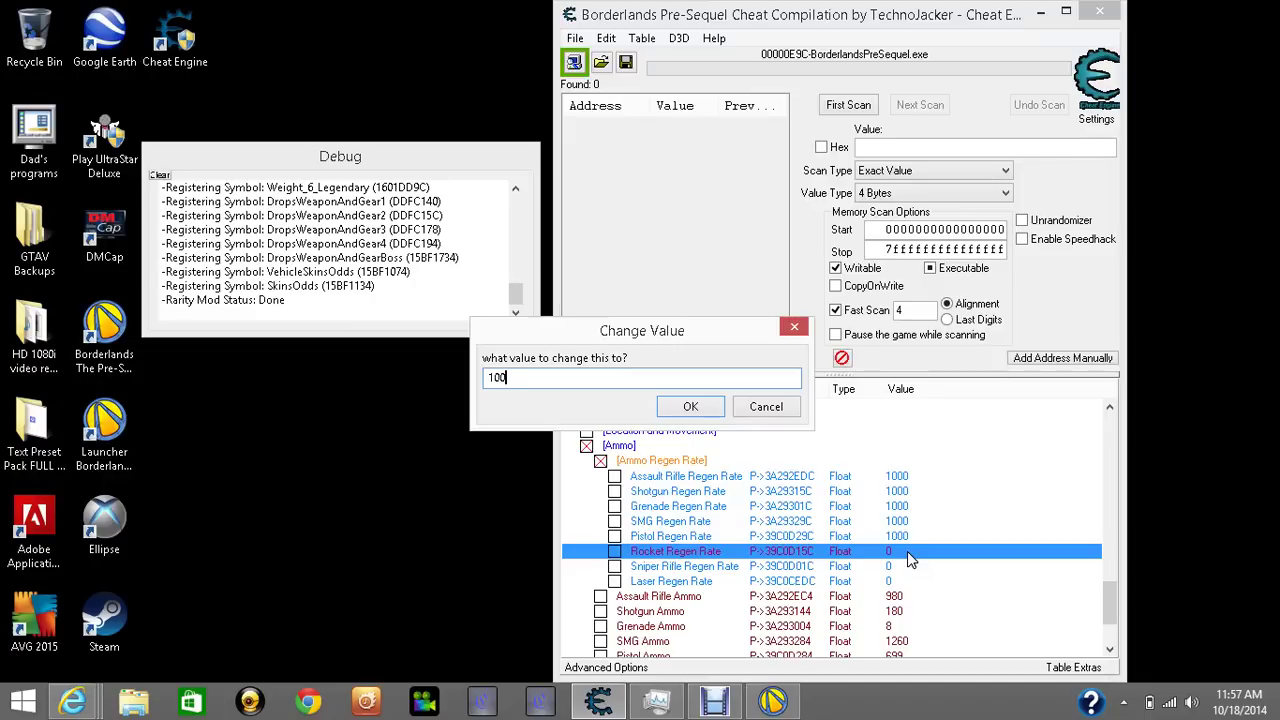
text(0)
click(690, 407)
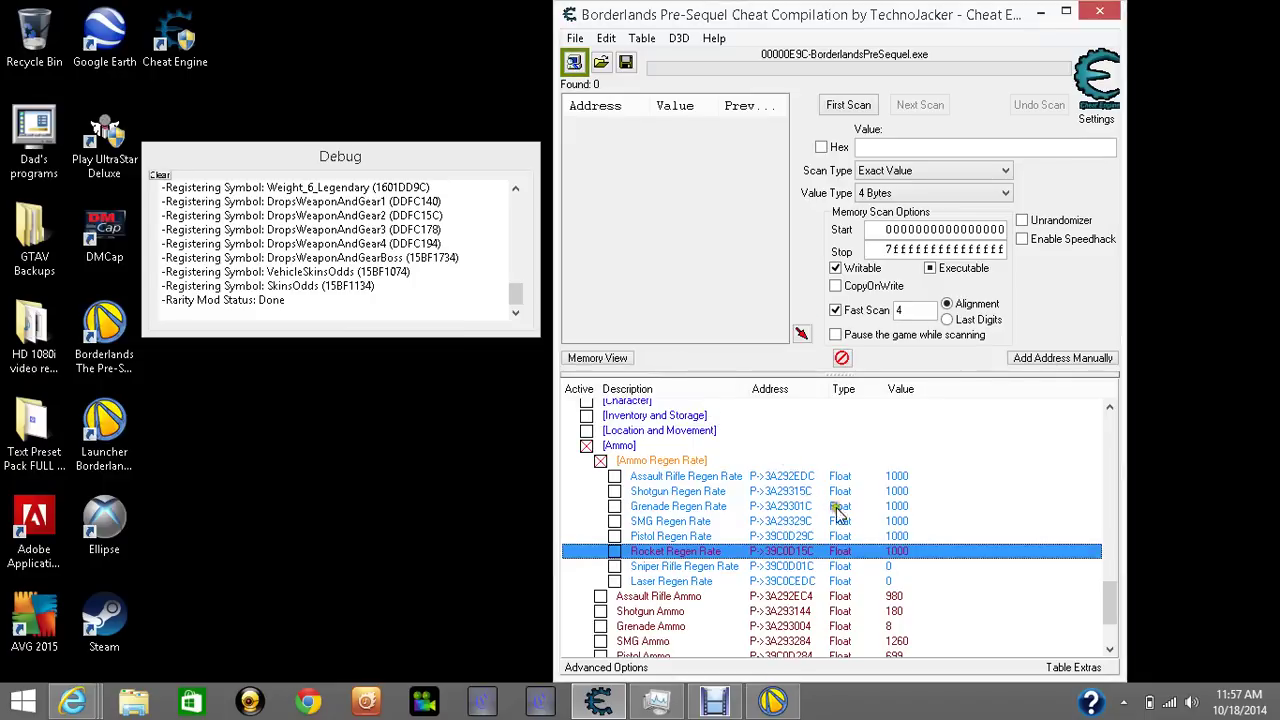
double_click(892, 567)
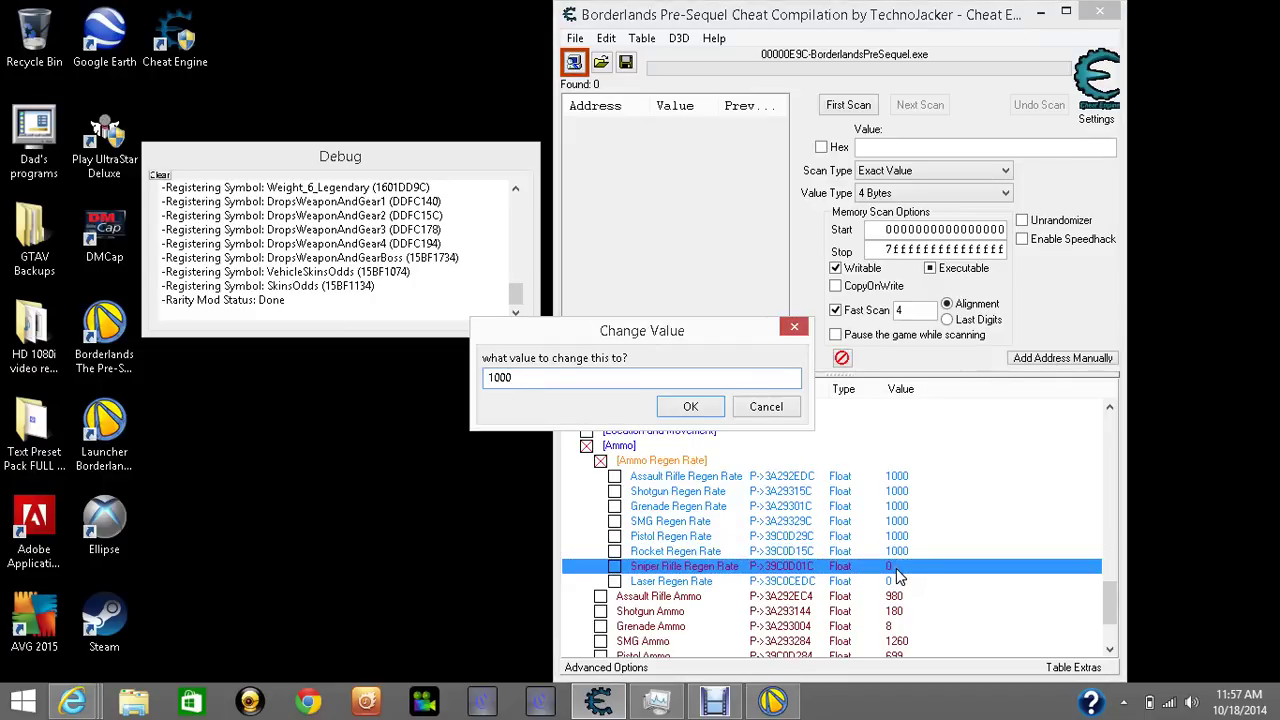
click(692, 406)
double_click(901, 582)
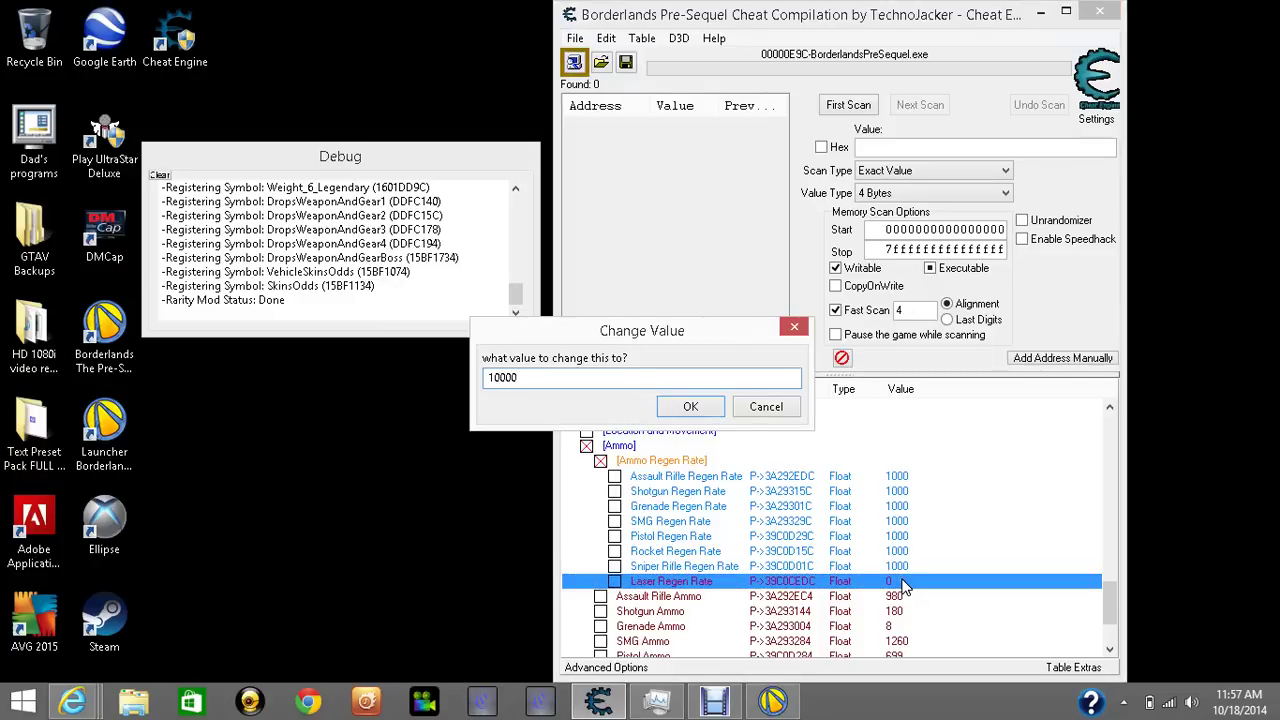
click(691, 406)
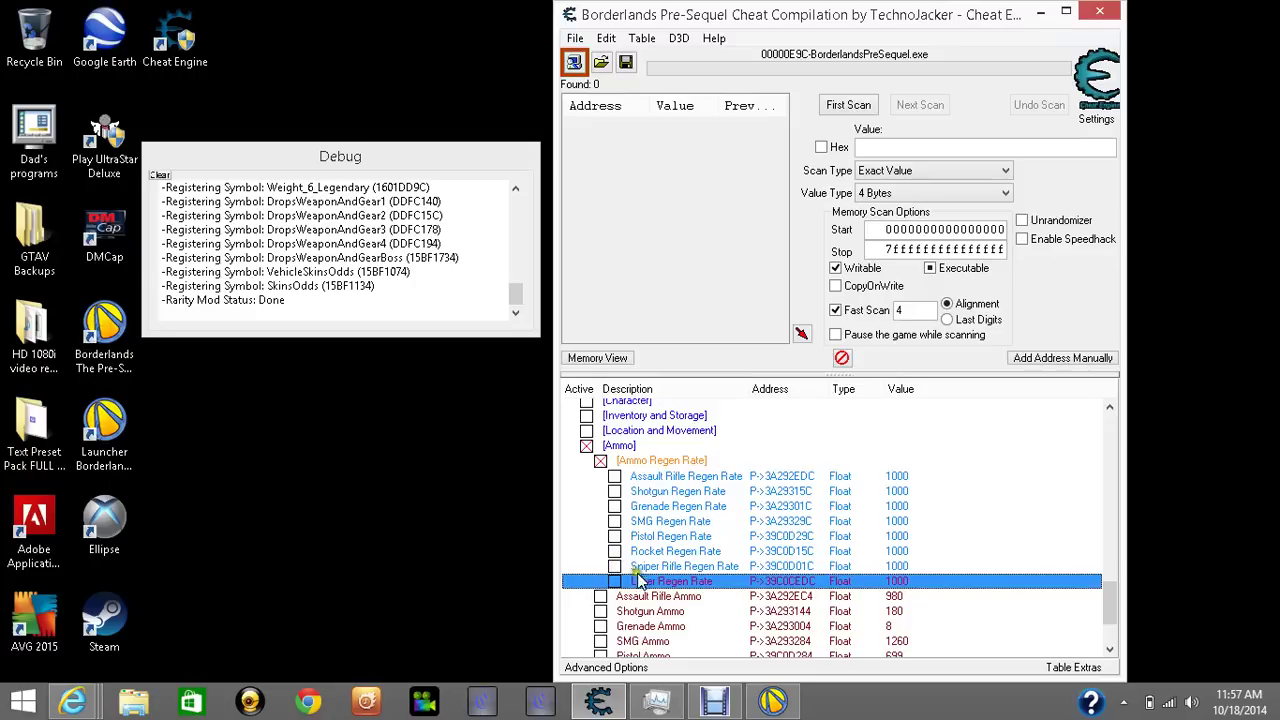
- Expand the Inventory and Storage group and set the Backpack Size to 250
click(587, 416)
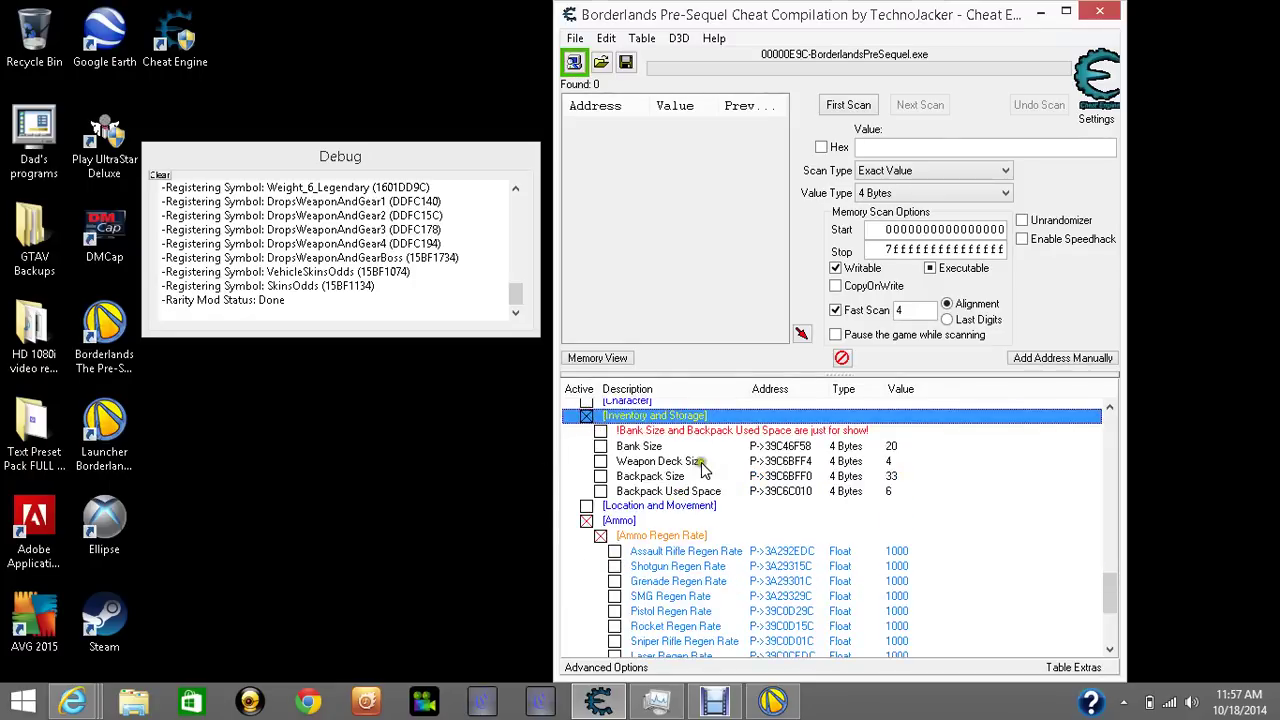
double_click(899, 478)
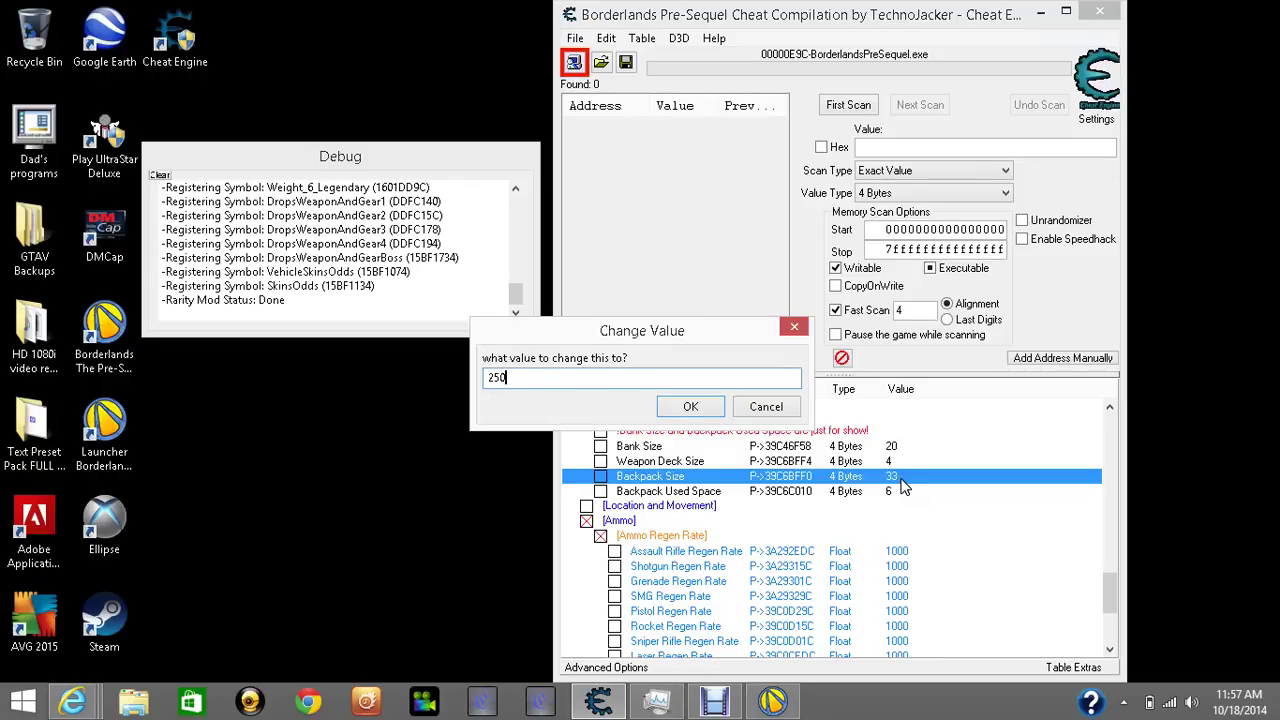
text(250)
click(705, 406)
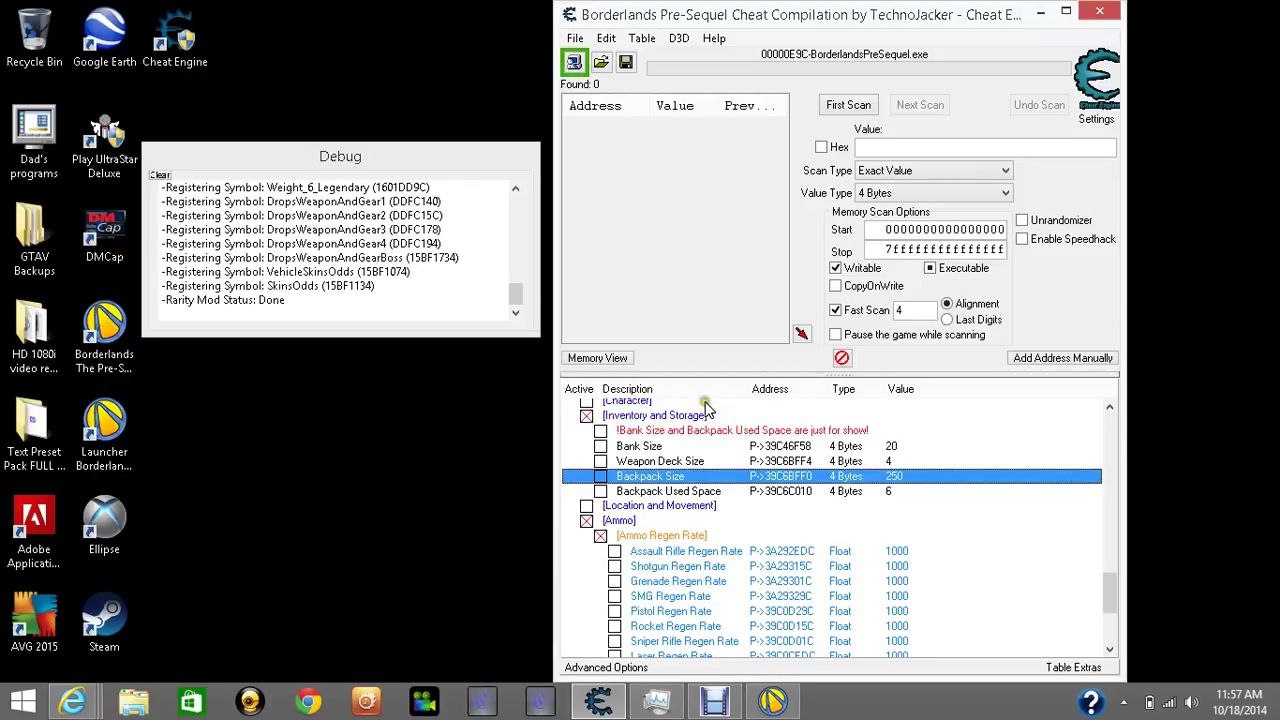
- Set the Bank Size to 250, and change it again to 8000
double_click(890, 447)
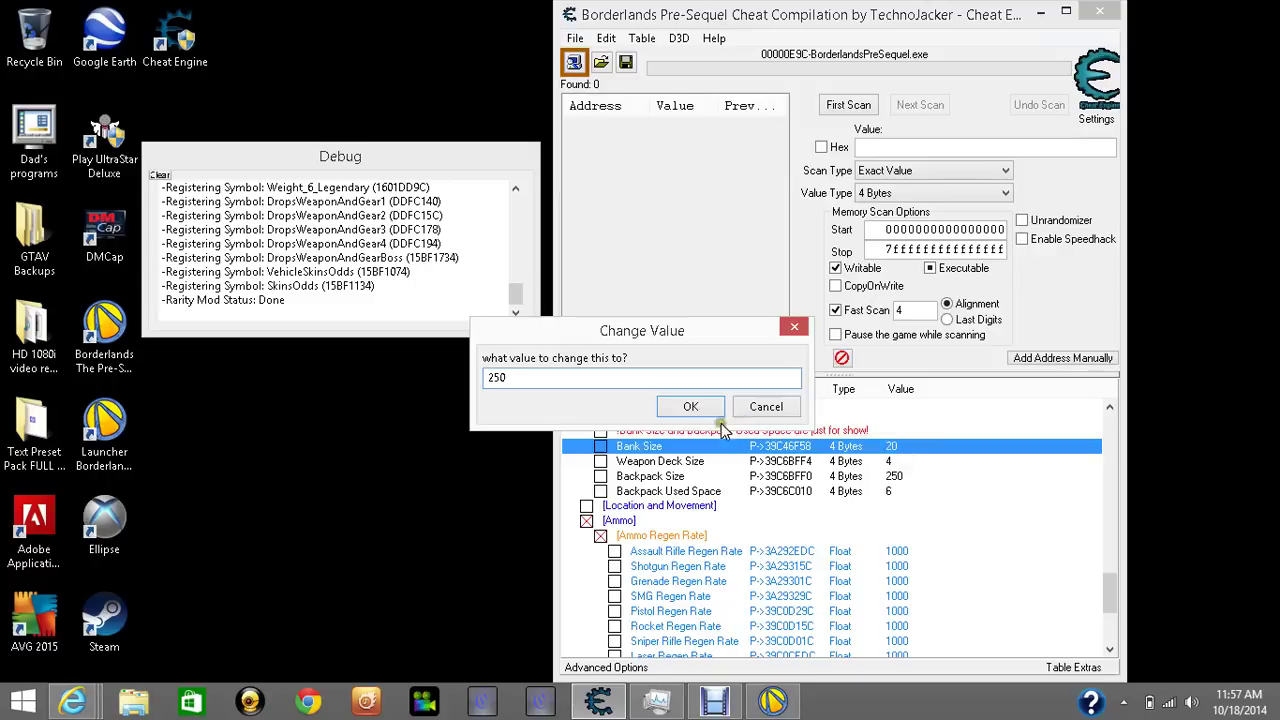
click(690, 406)
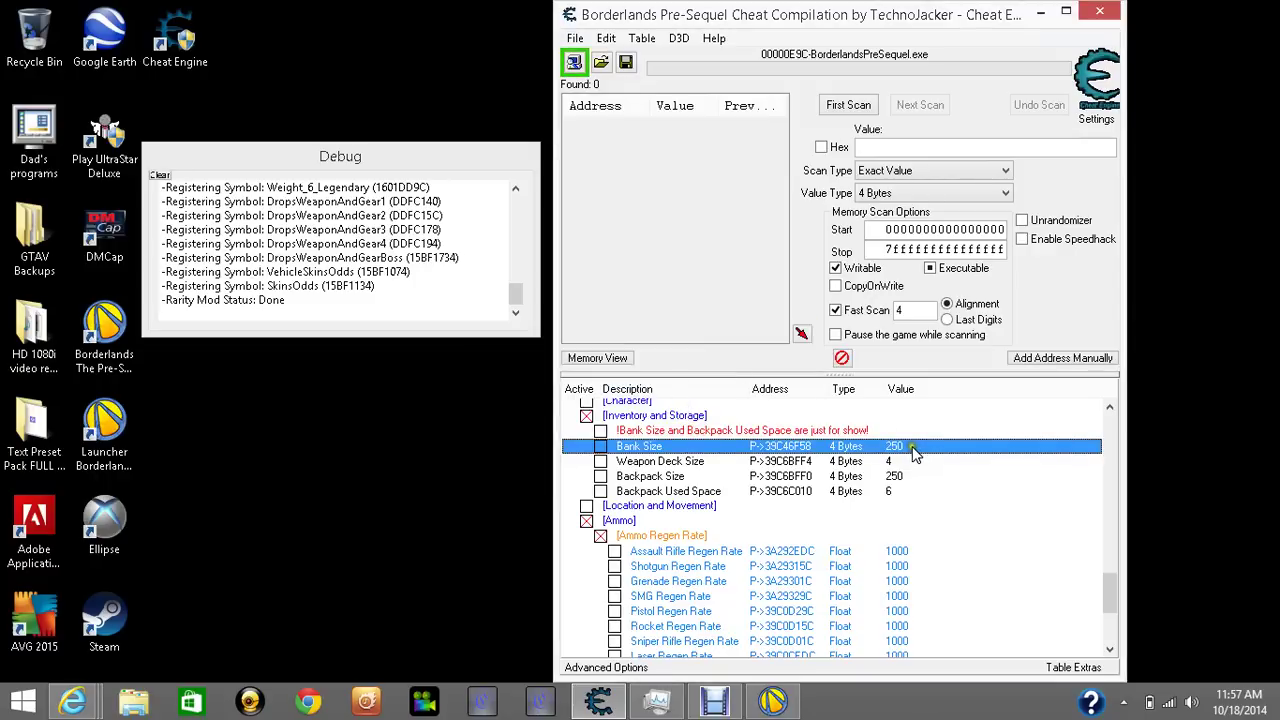
double_click(897, 450)
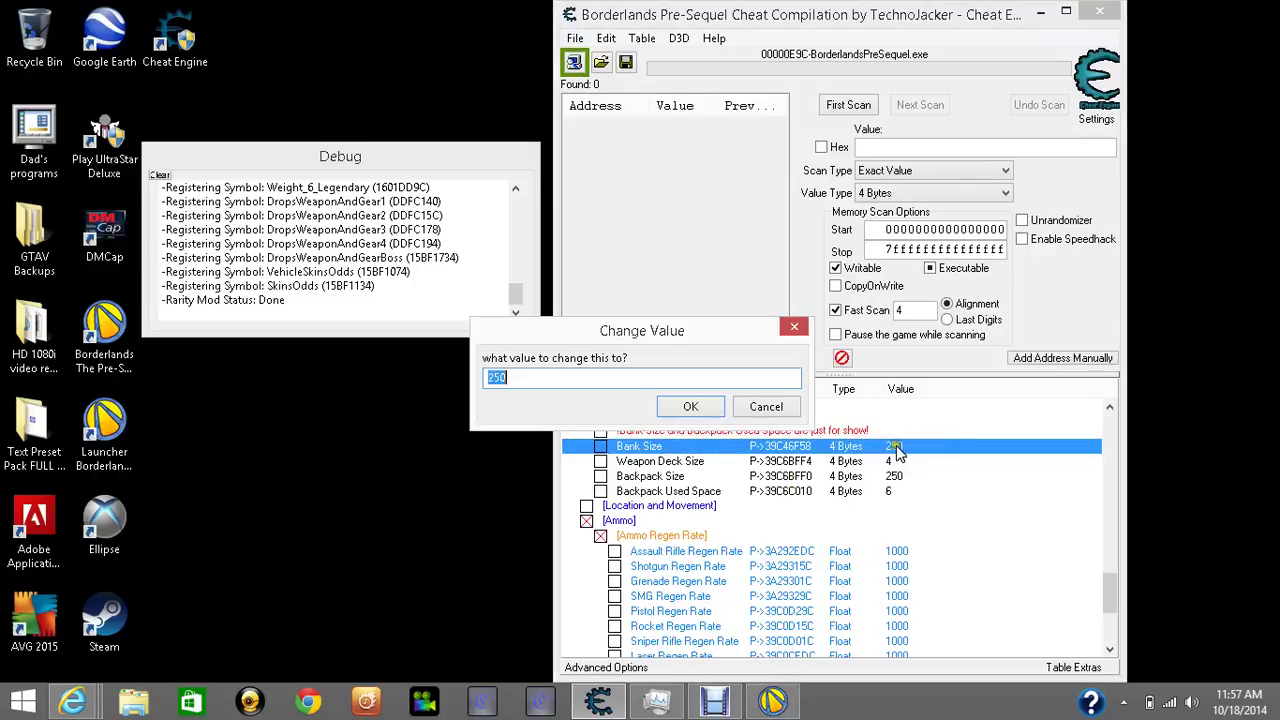
text(8000)
click(690, 406)
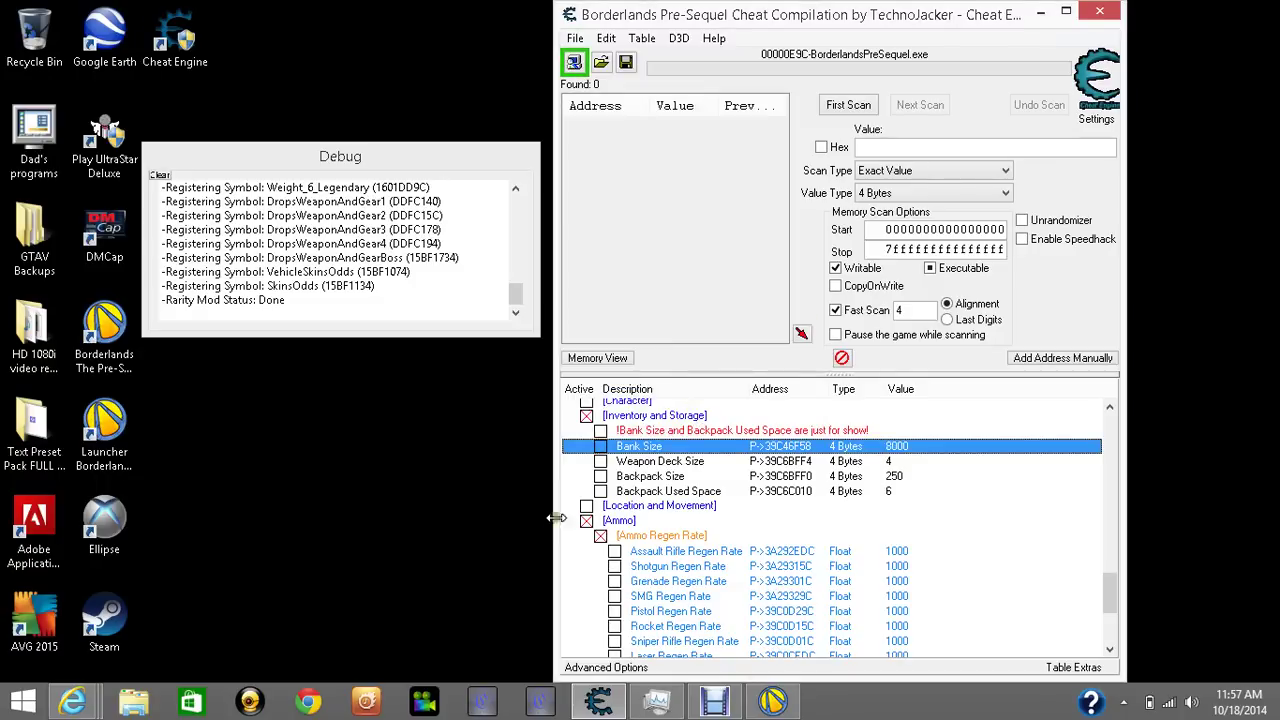
- Examine the Damage group and the values in its Damage Direct subgroup, and collapse both again
scroll(1117, 597, down, 1)
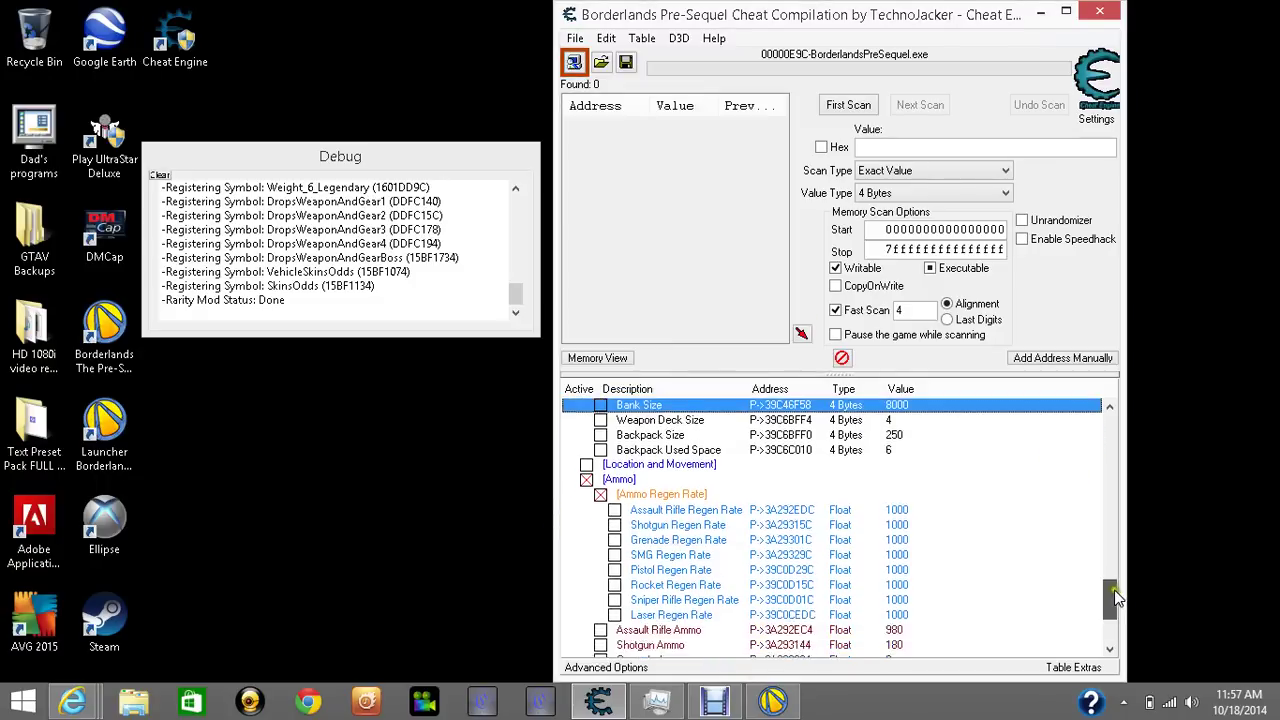
drag(1117, 597, 1114, 614)
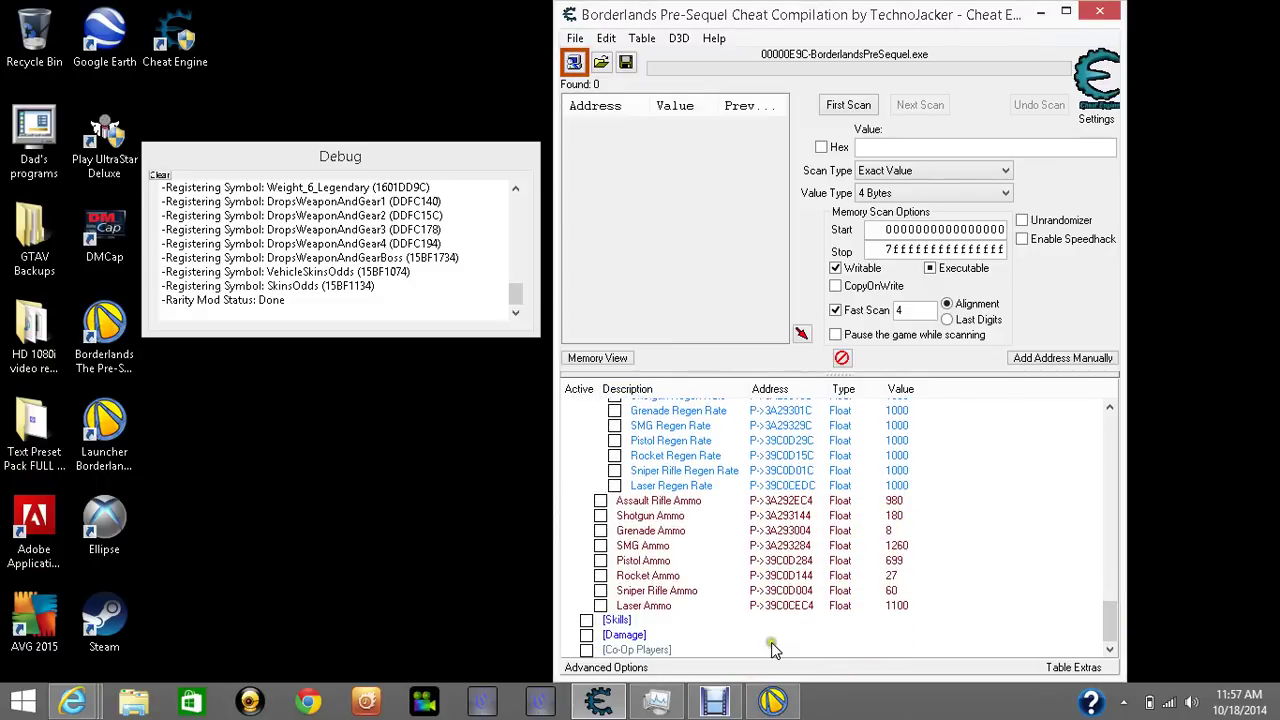
click(587, 636)
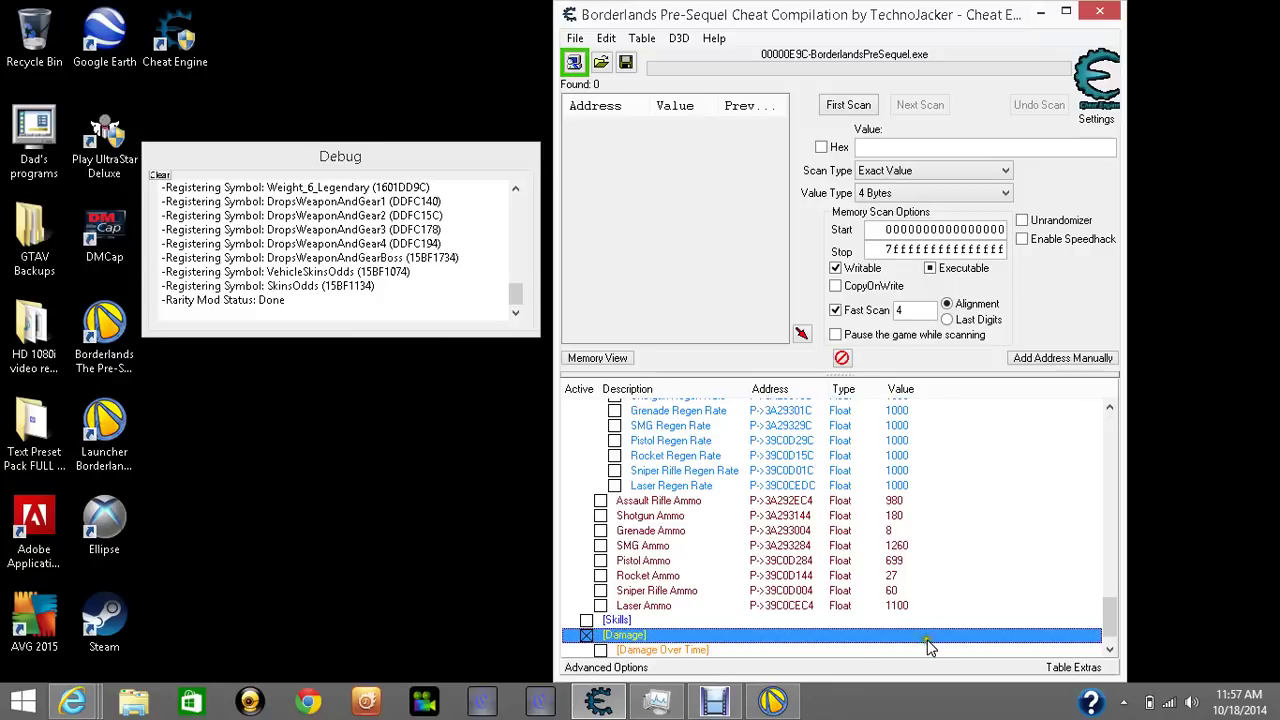
scroll(1112, 630, down, 1)
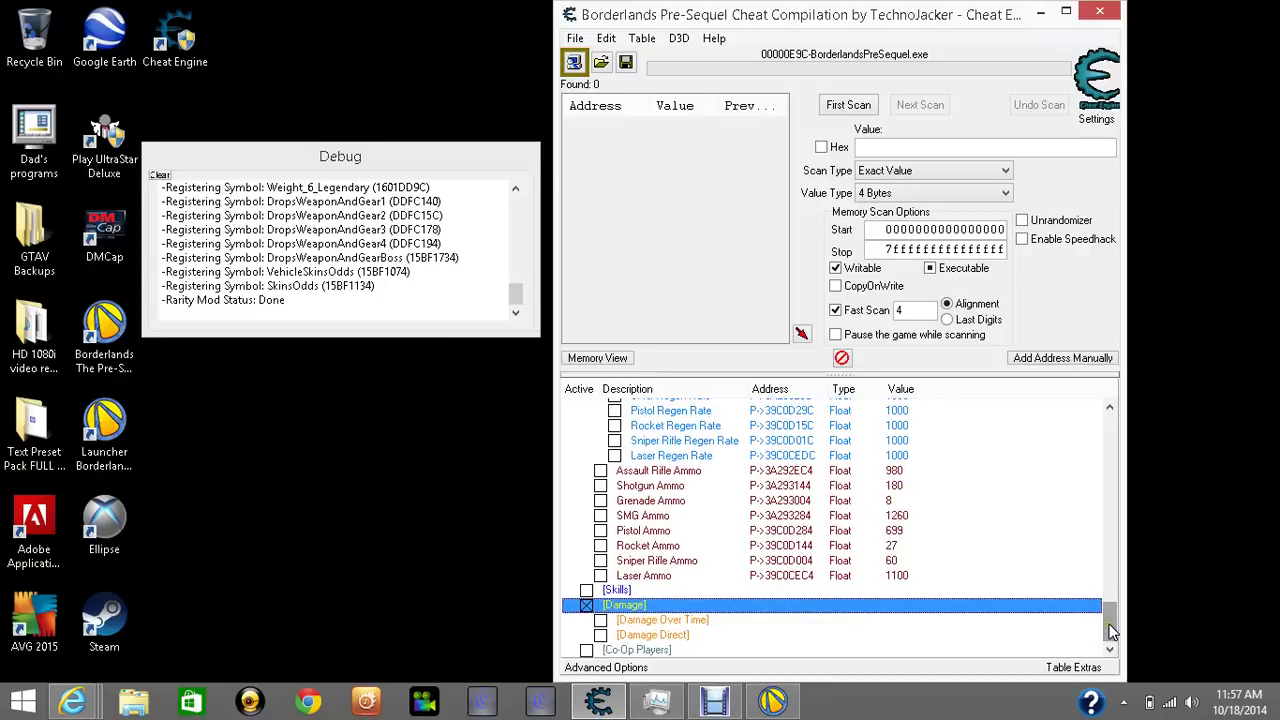
click(601, 636)
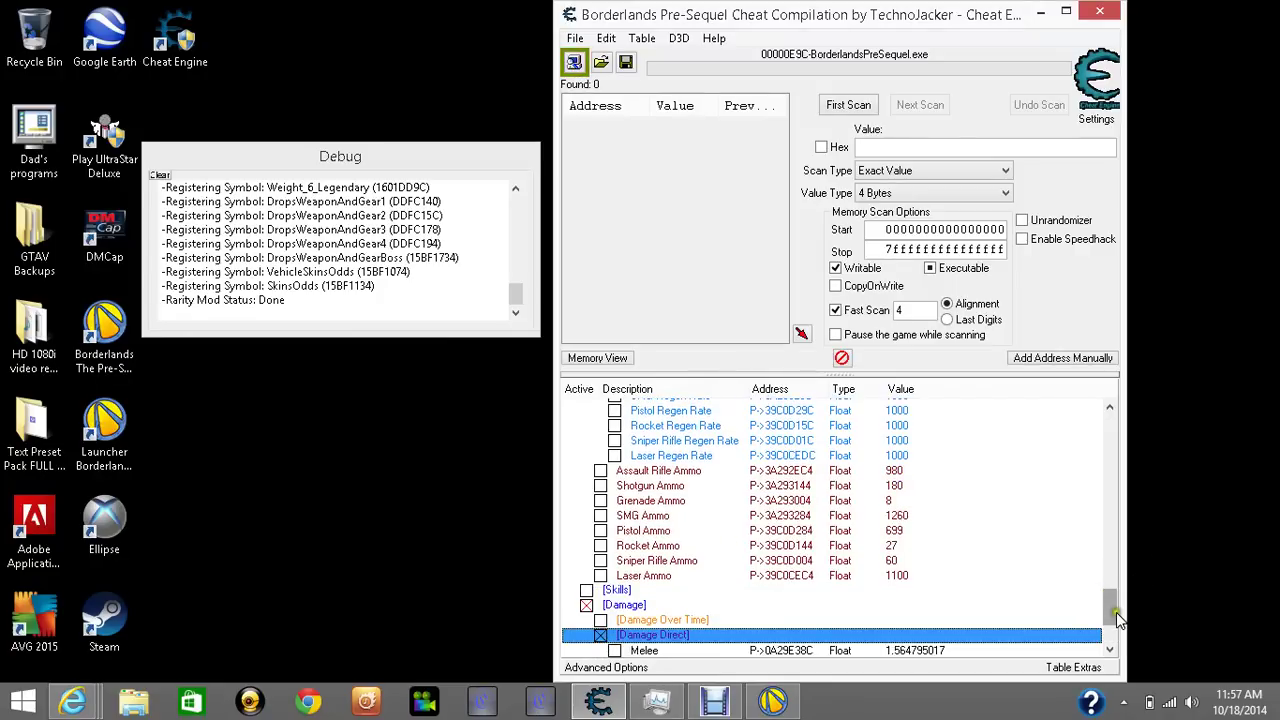
drag(1117, 618, 1118, 632)
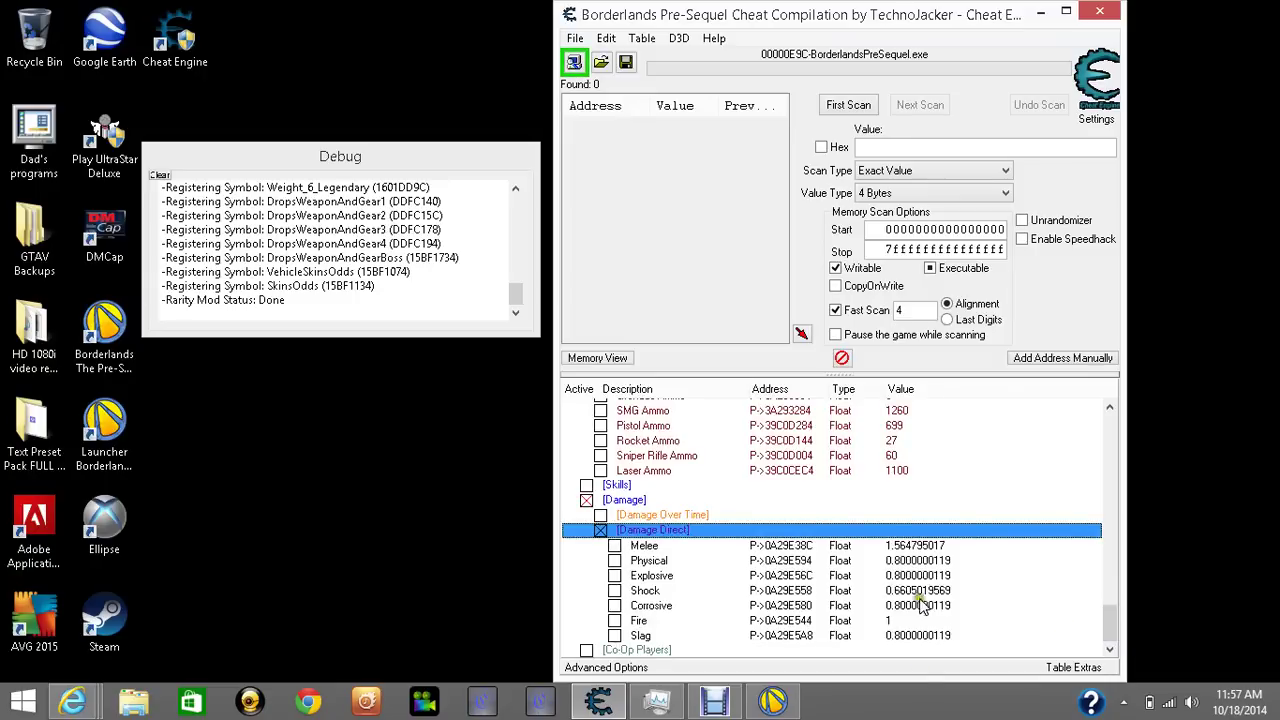
click(600, 530)
click(587, 604)
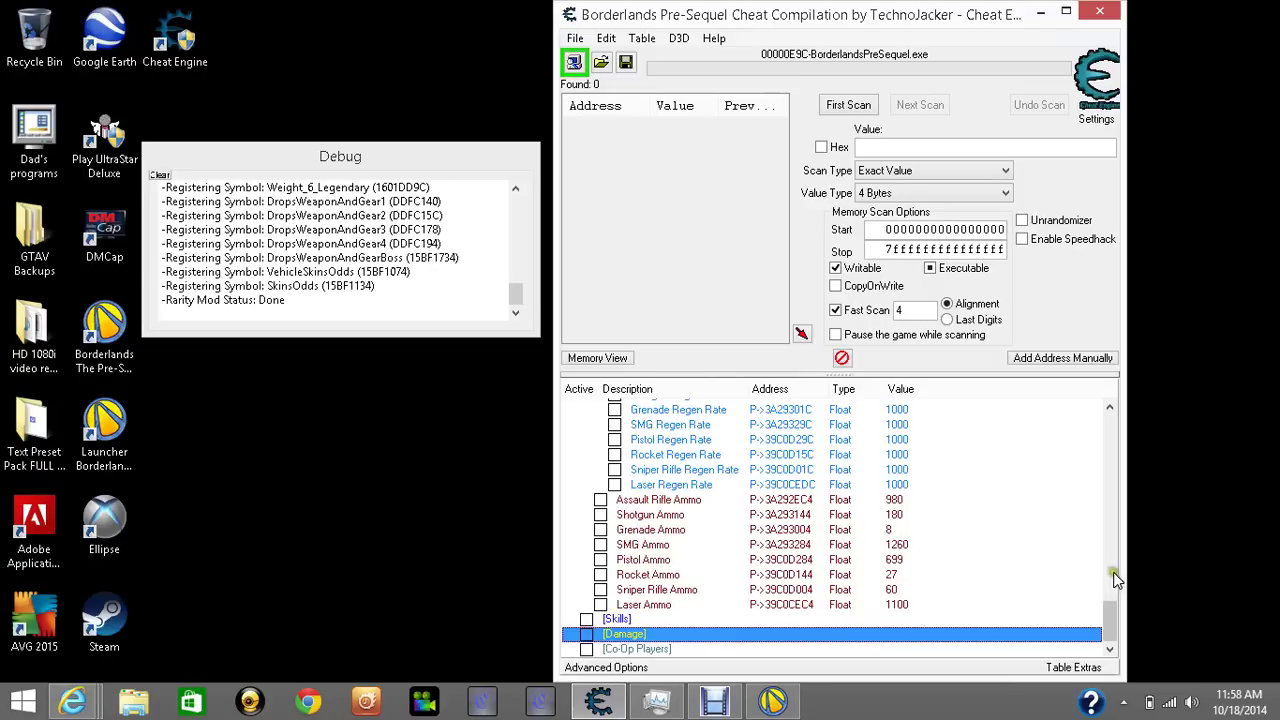
- Expand Rarity Weight Presets under the Item Rarity Drop Modifier and activate Preset 11 (Legendaries 1000x more likely)
drag(1110, 625, 1096, 536)
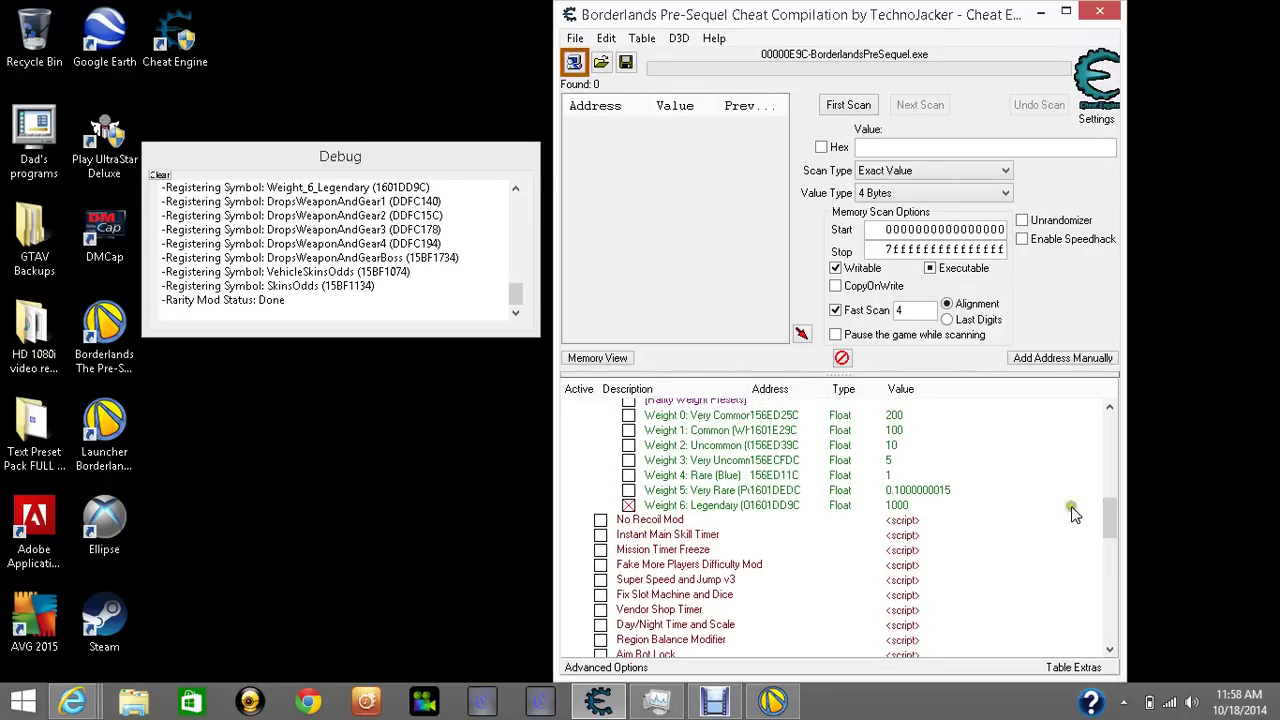
drag(1112, 509, 1109, 503)
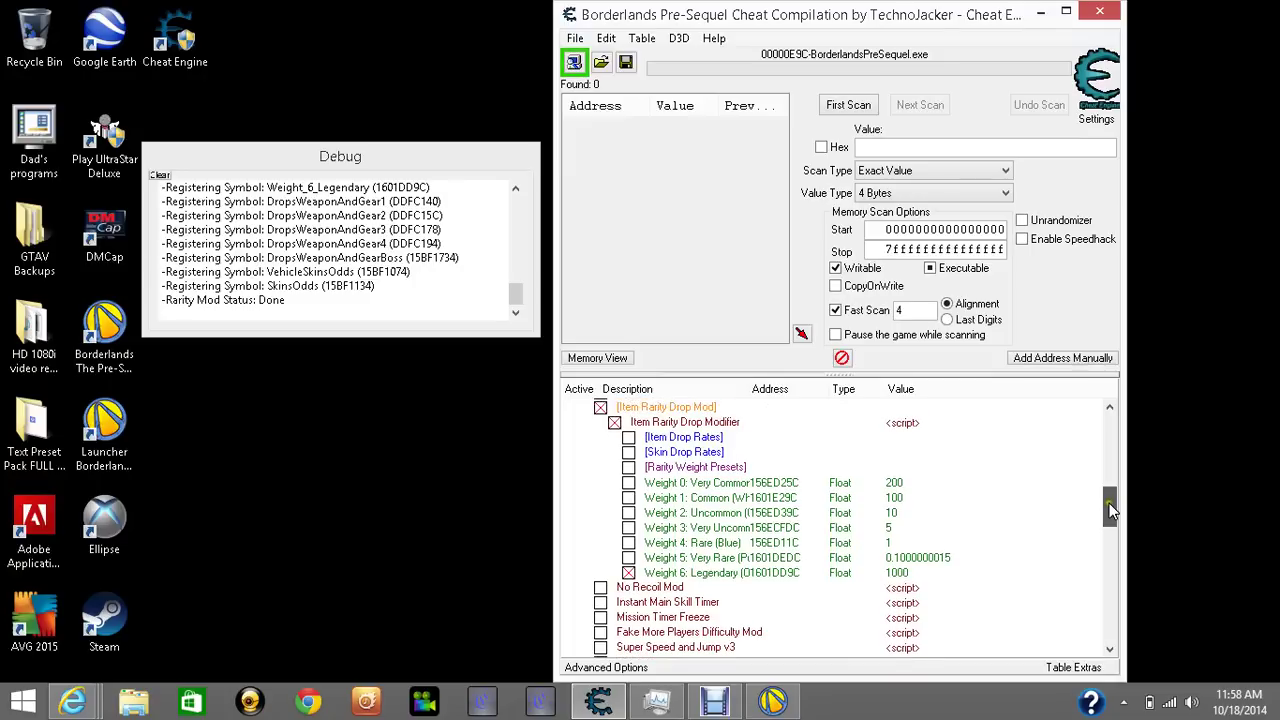
click(629, 468)
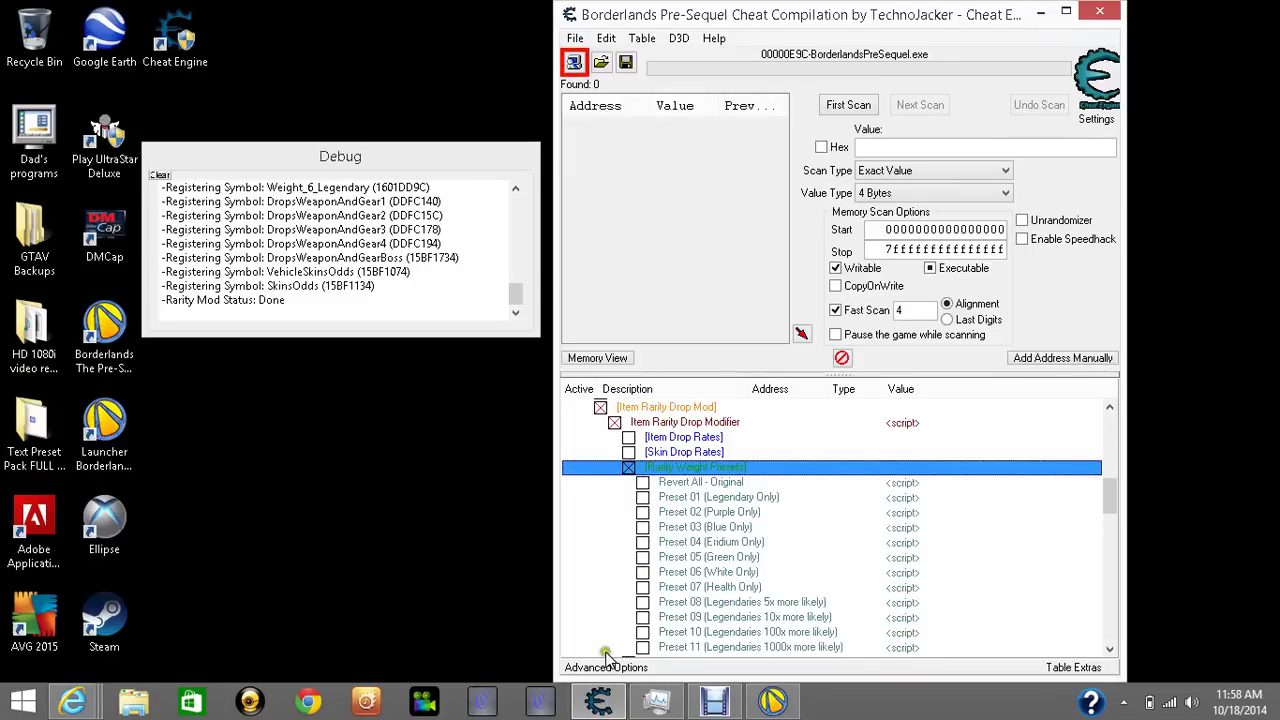
click(643, 648)
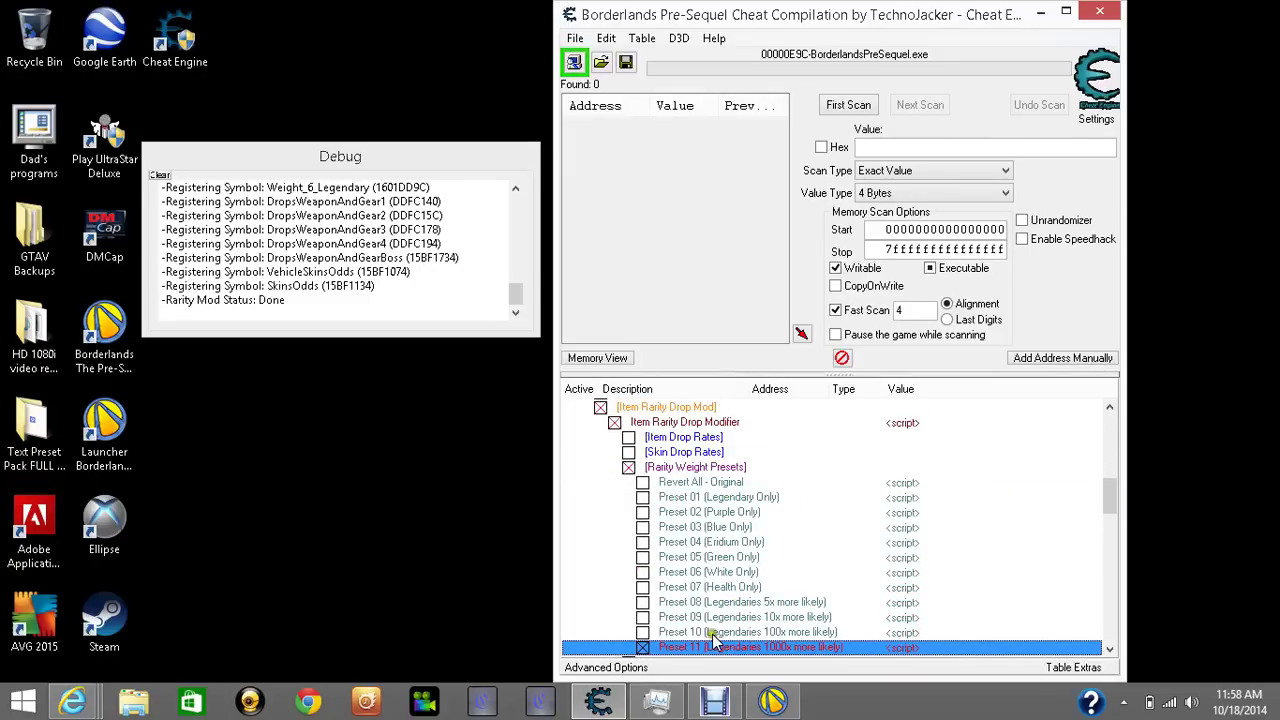
- Inspect the values in the Item Drop Rates group, collapse it again, and return to the beginning of the cheat table
mouse_move(1114, 496)
mouse_down()
mouse_move(1113, 526)
mouse_move(1110, 480)
mouse_move(1110, 491)
mouse_up()
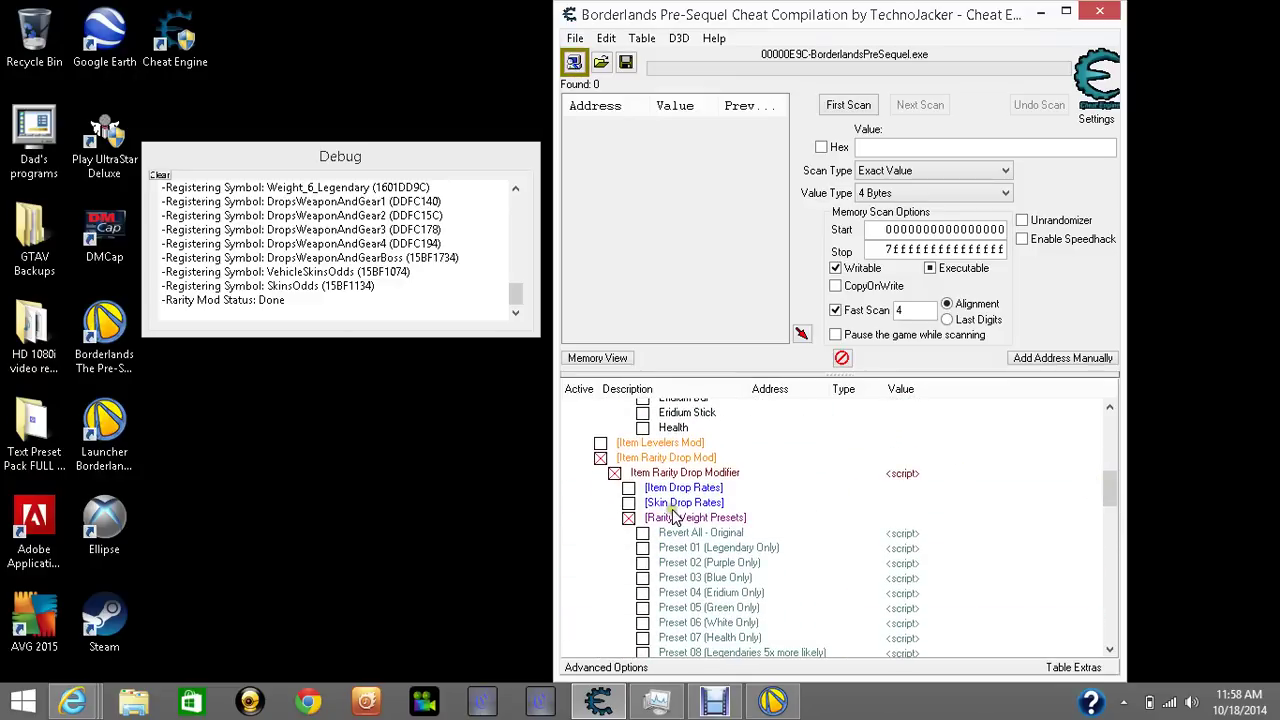
click(628, 489)
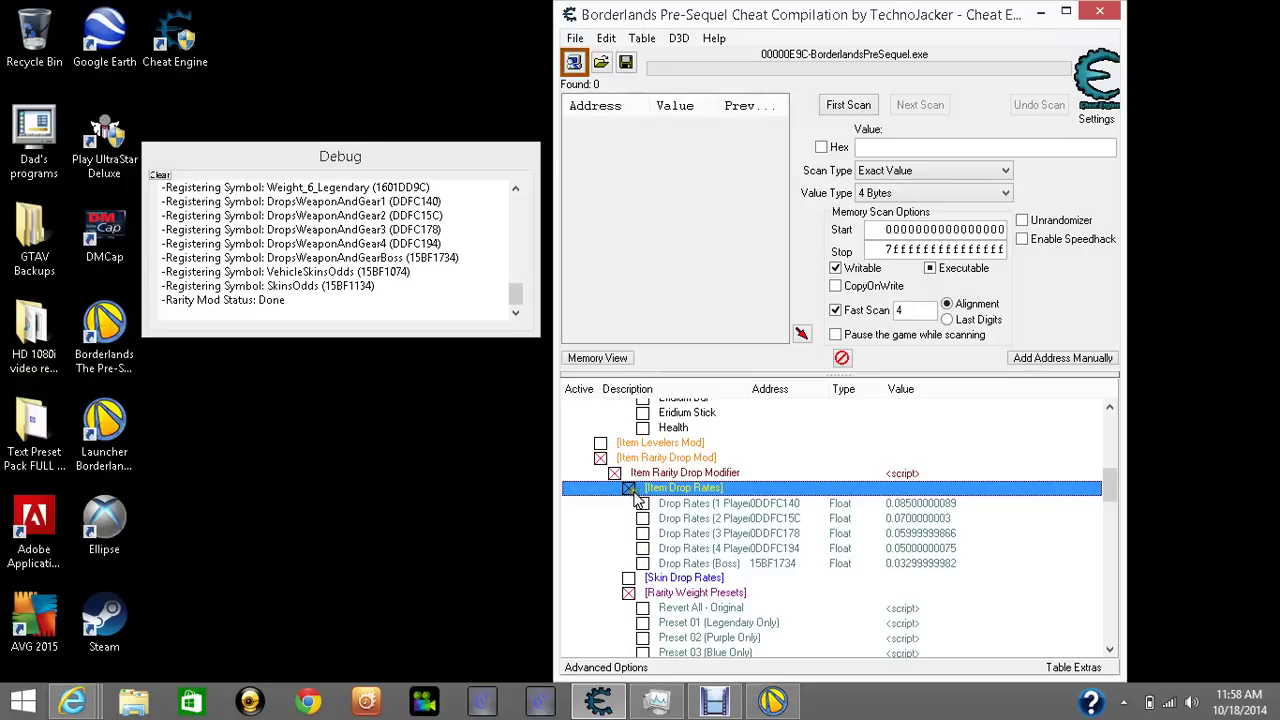
click(628, 489)
click(629, 516)
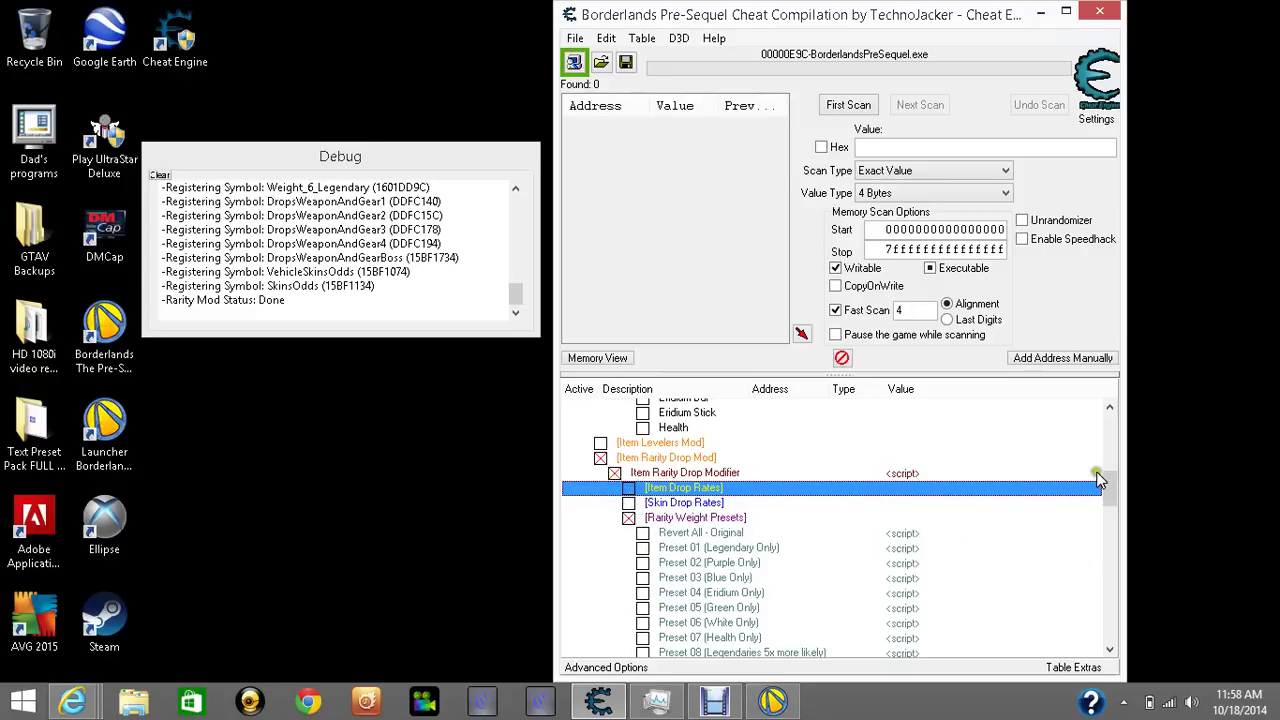
drag(1110, 486, 1113, 430)
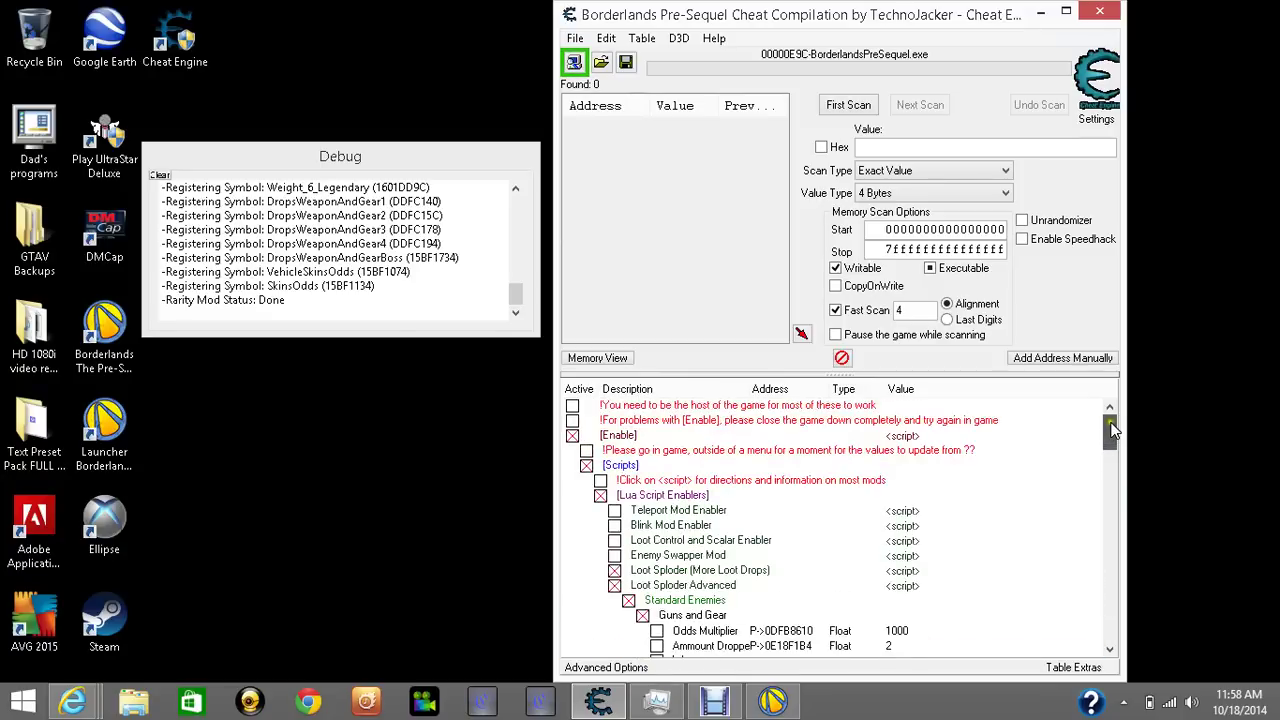